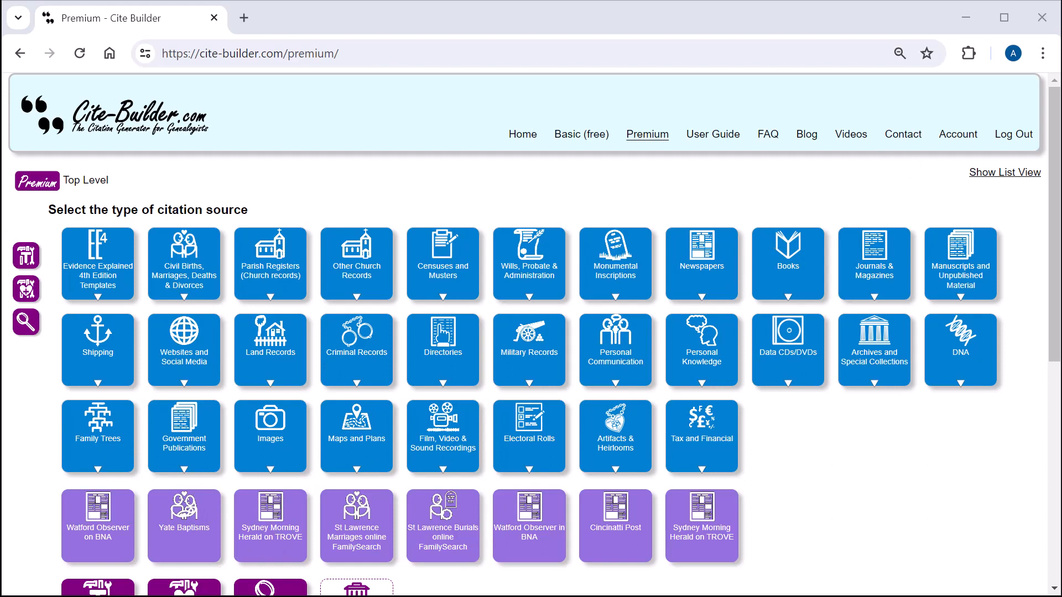
# - Set the browser's page zoom to 100%
pyautogui.click(1044, 55)
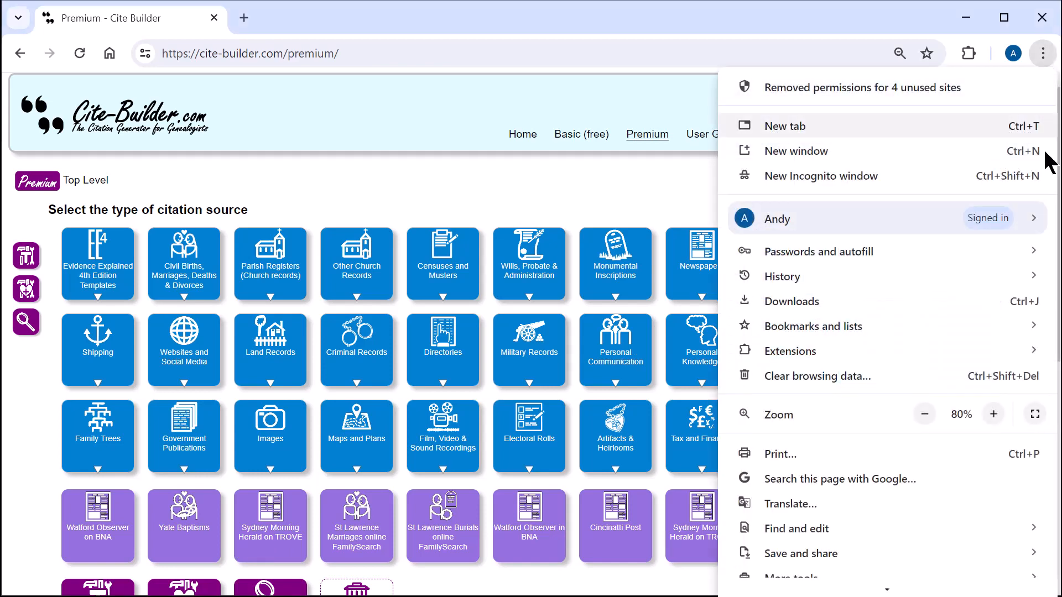
pyautogui.click(994, 415)
pyautogui.click(994, 415)
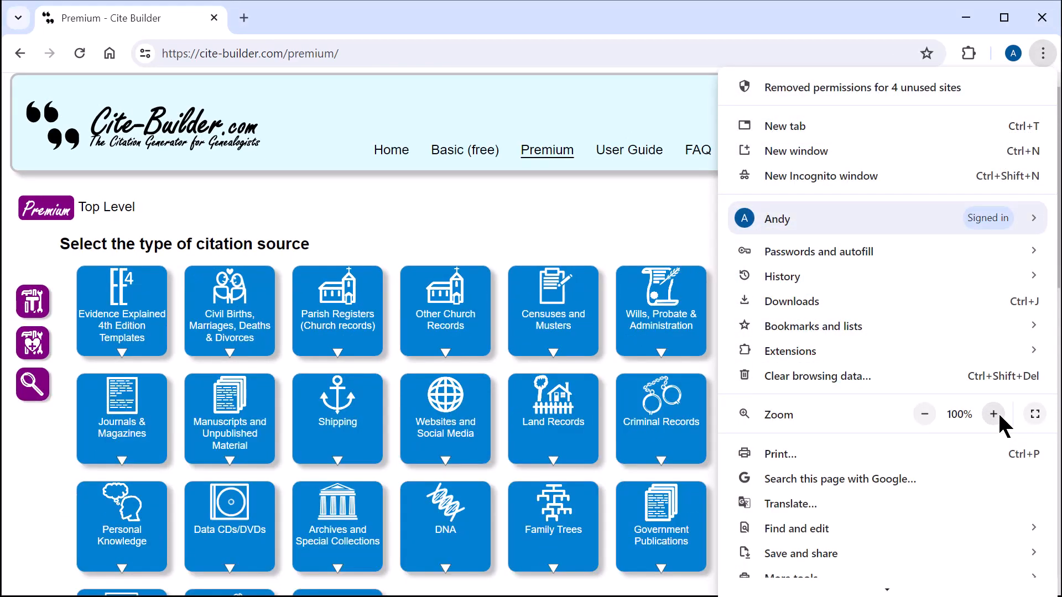
pyautogui.click(676, 249)
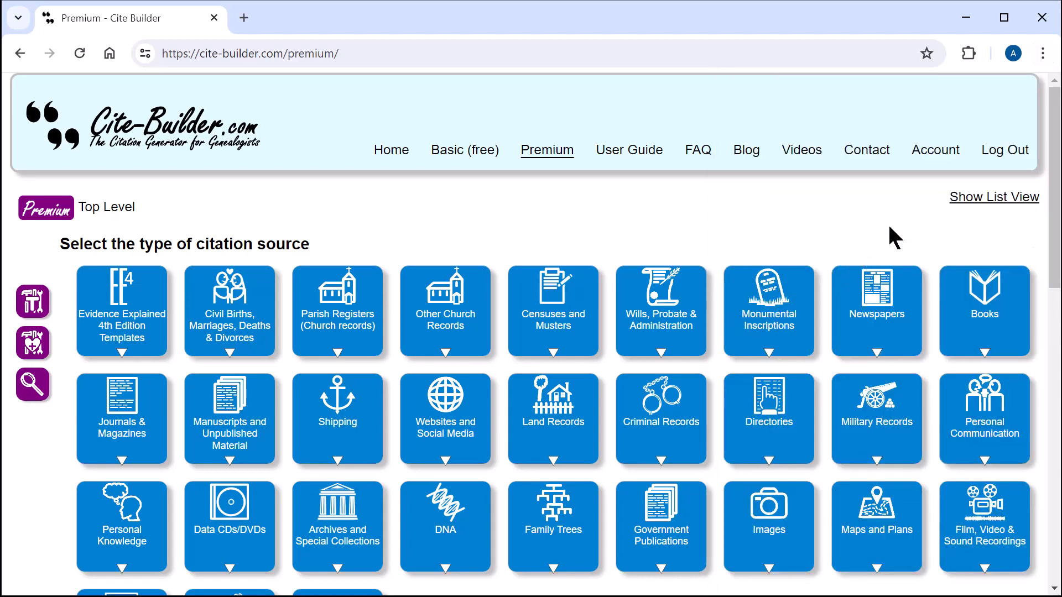
# - Return the browser's page zoom to 80%
pyautogui.click(1043, 55)
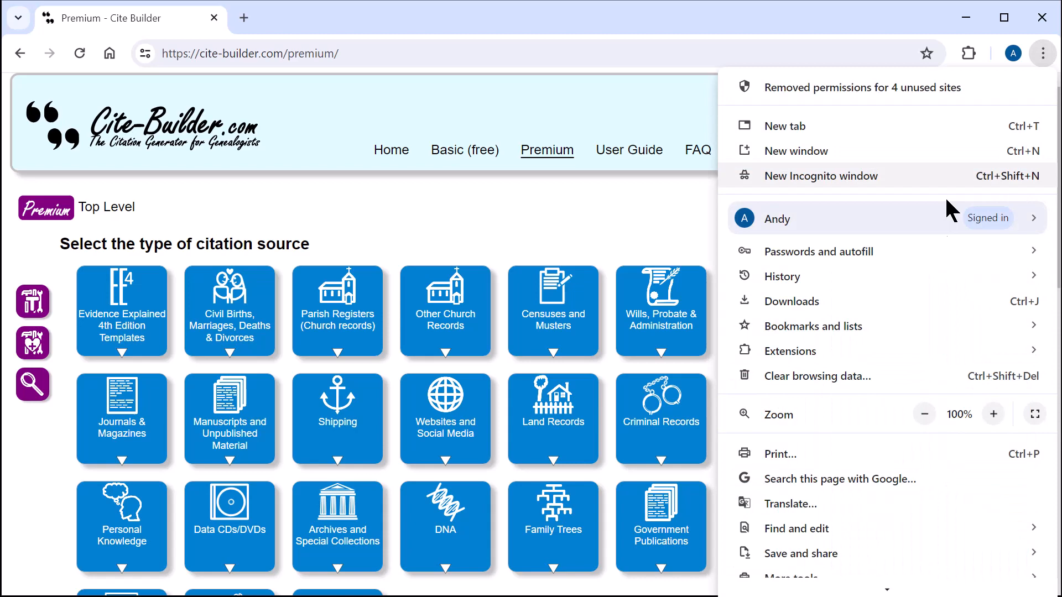
pyautogui.click(925, 414)
pyautogui.click(925, 414)
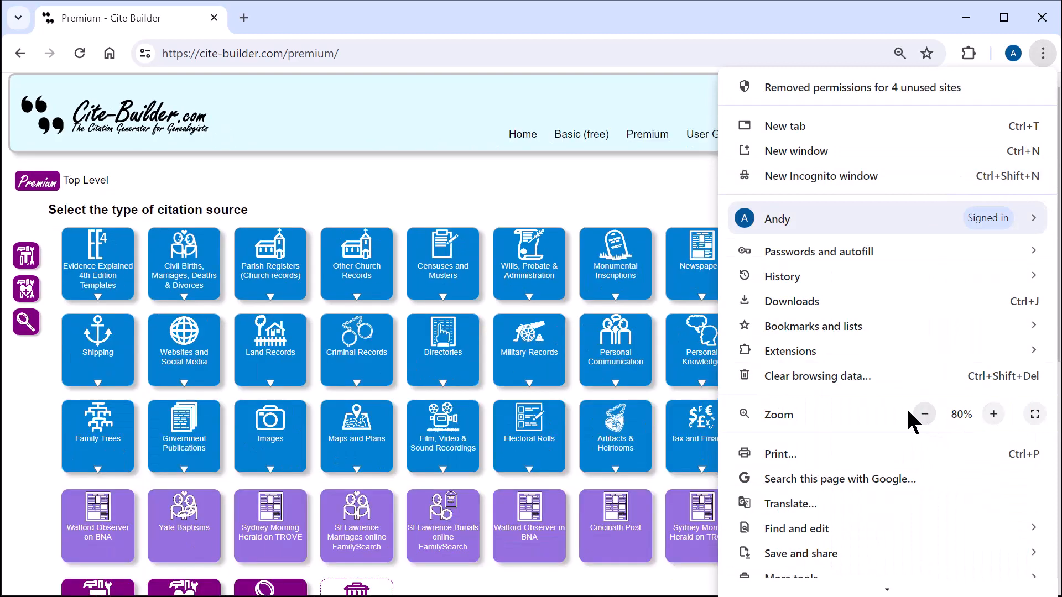
pyautogui.click(689, 203)
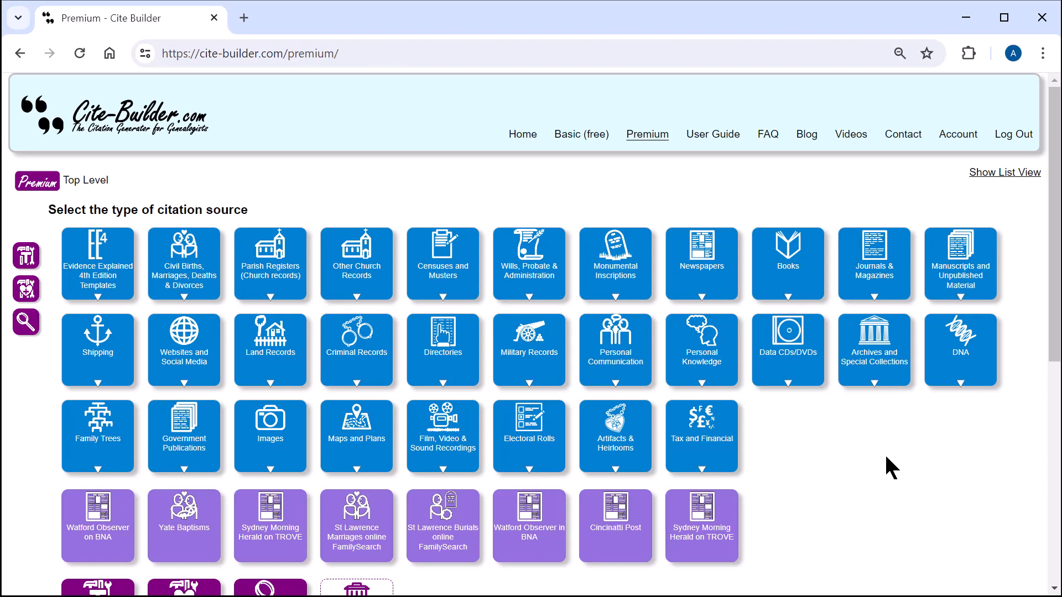
# - Examine the top-level source categories, the personal templates and the management tools on the Premium page
pyautogui.scroll(-2, 886, 457)
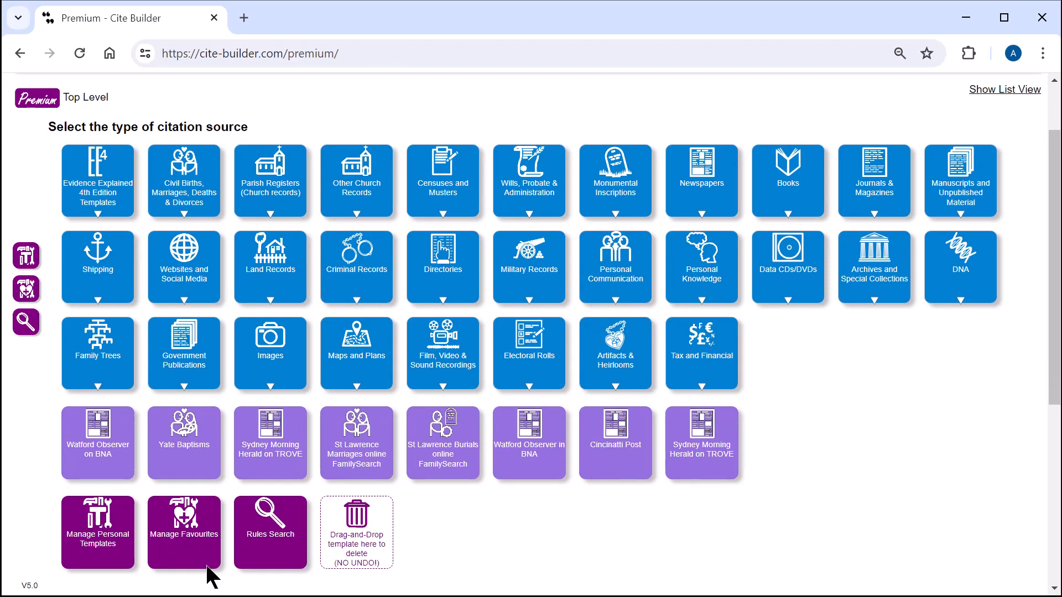
pyautogui.scroll(2, 838, 503)
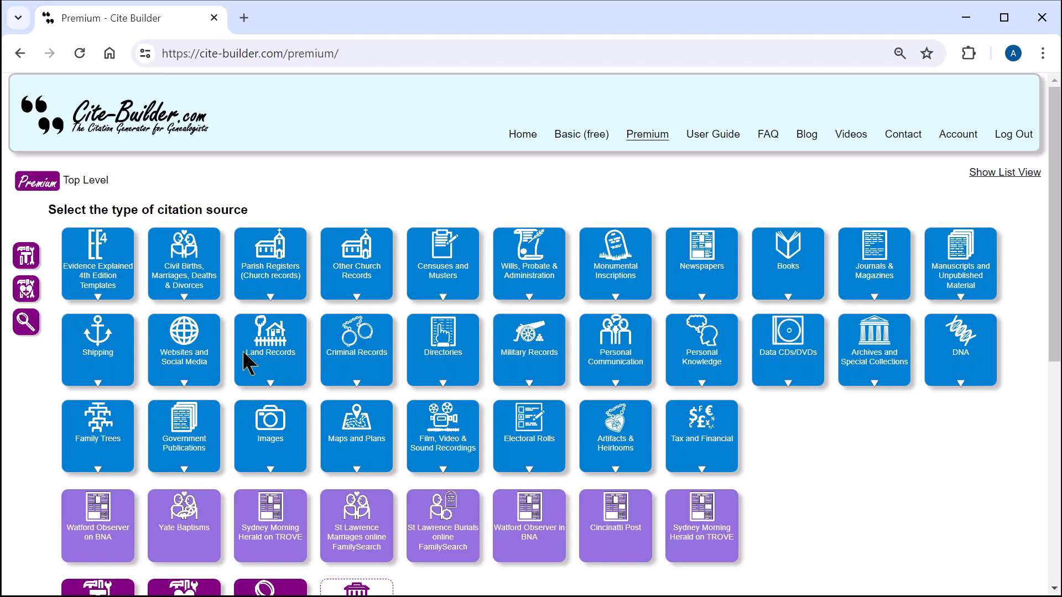
pyautogui.scroll(-2, 741, 419)
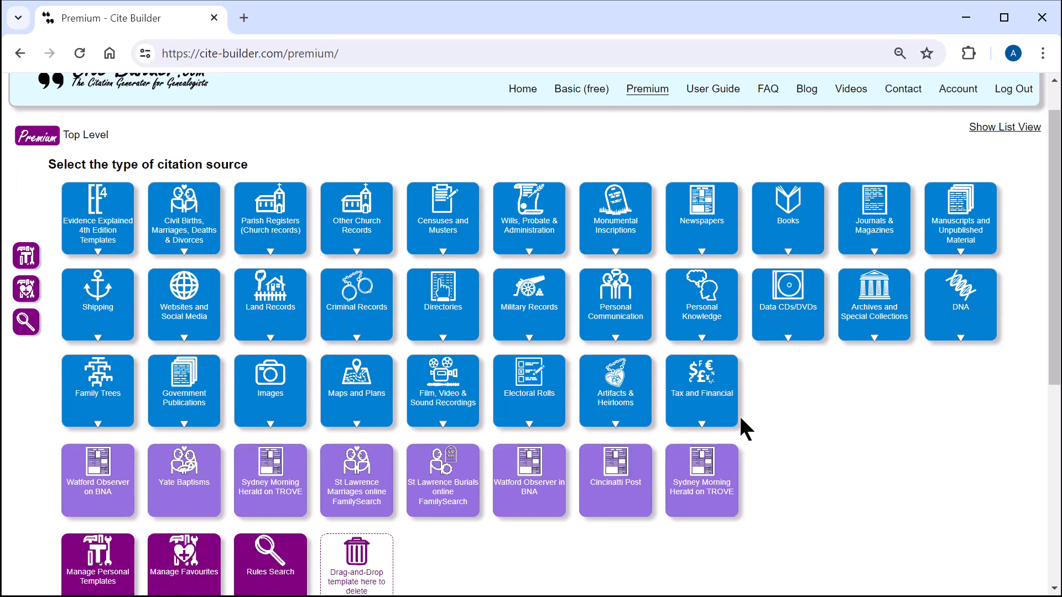
pyautogui.scroll(2, 741, 420)
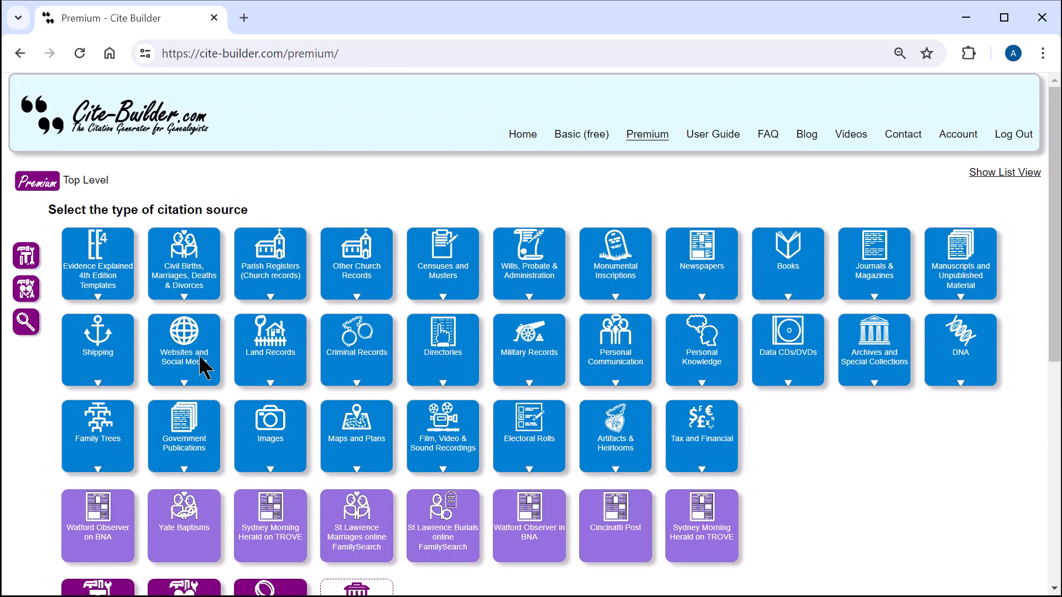
pyautogui.scroll(-2, 307, 471)
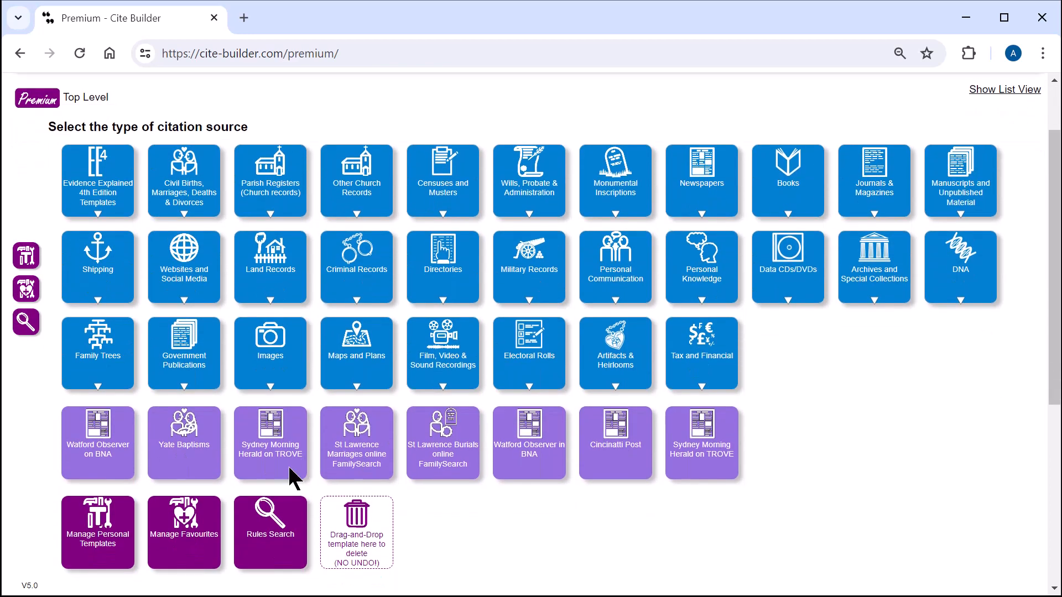
pyautogui.scroll(2, 538, 514)
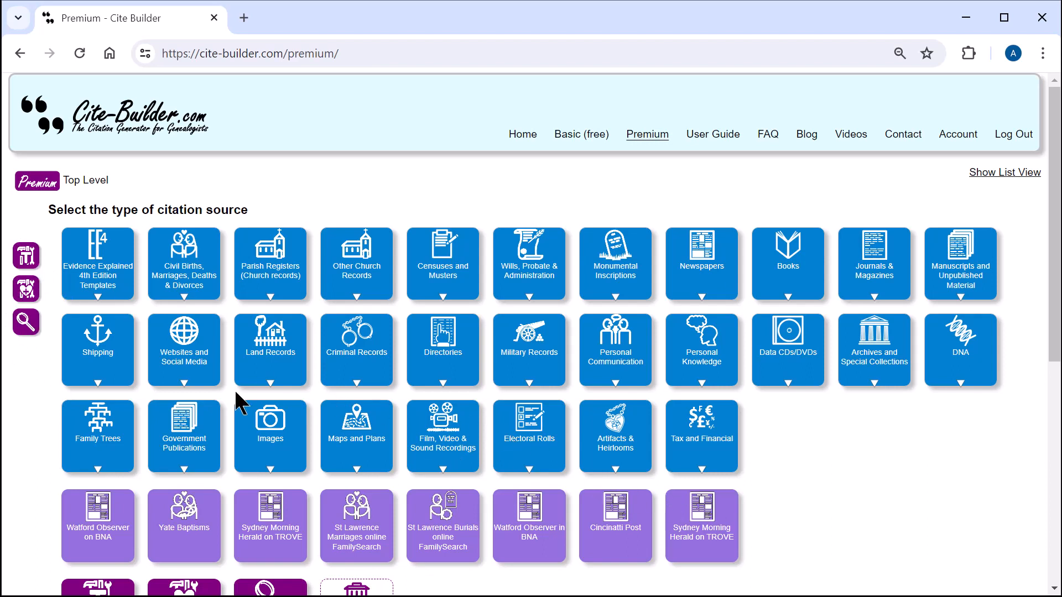
pyautogui.scroll(-2, 258, 536)
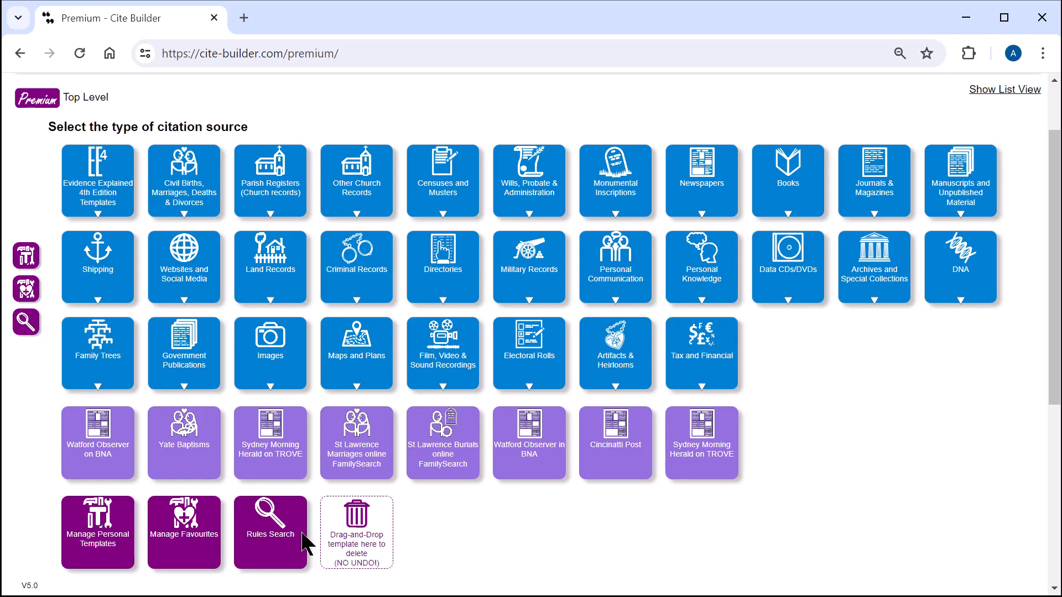
pyautogui.scroll(2, 301, 530)
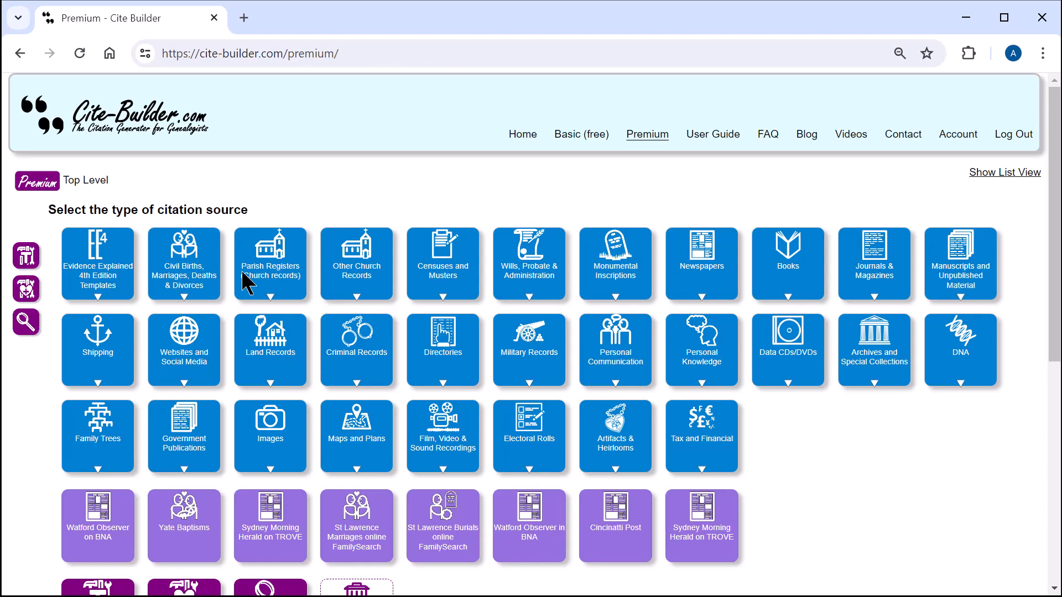
# - Review the Marriage Parish Reg Image: Other Digitized Online form under Parish Registers > Marriages, and return to the top level
pyautogui.click(260, 268)
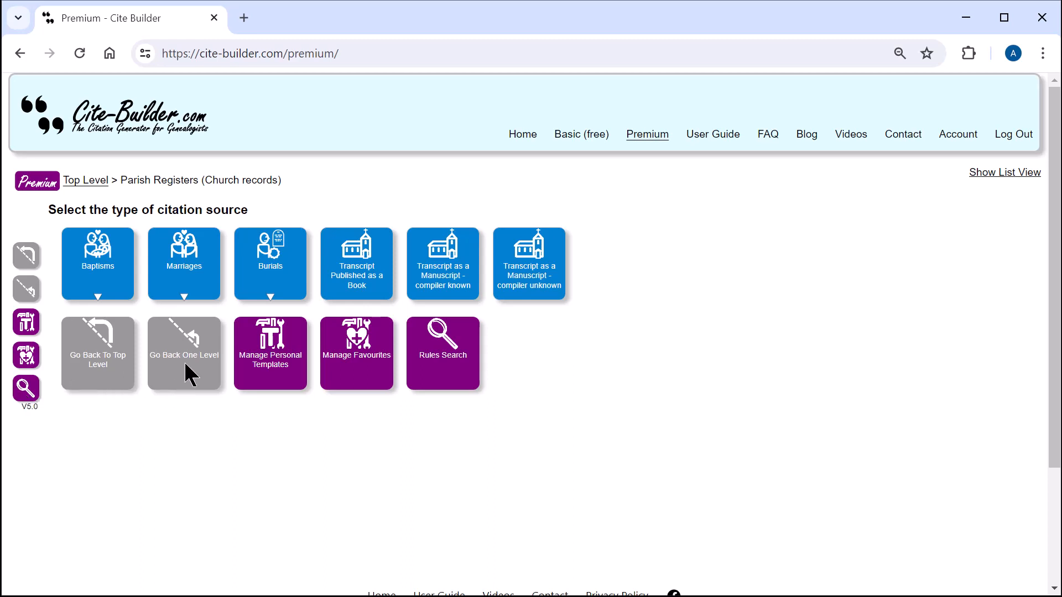
pyautogui.click(185, 272)
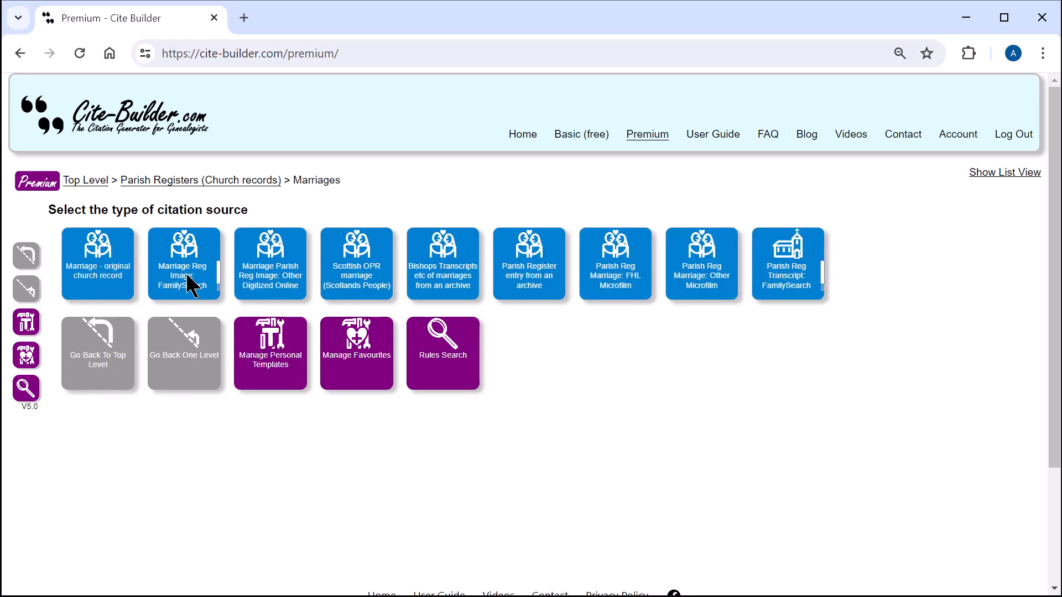
pyautogui.click(274, 282)
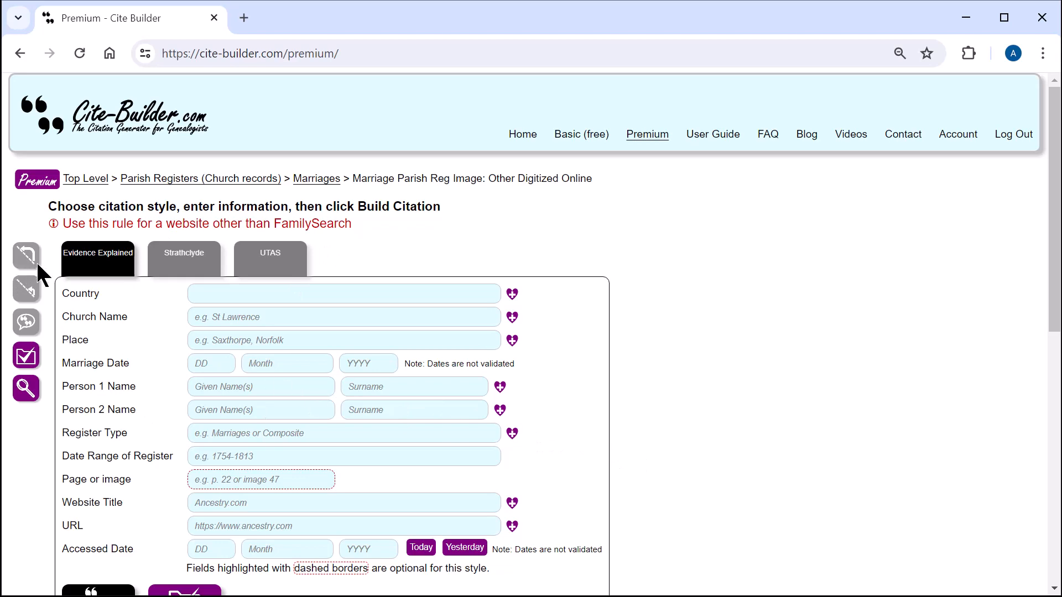
pyautogui.scroll(-3, 123, 397)
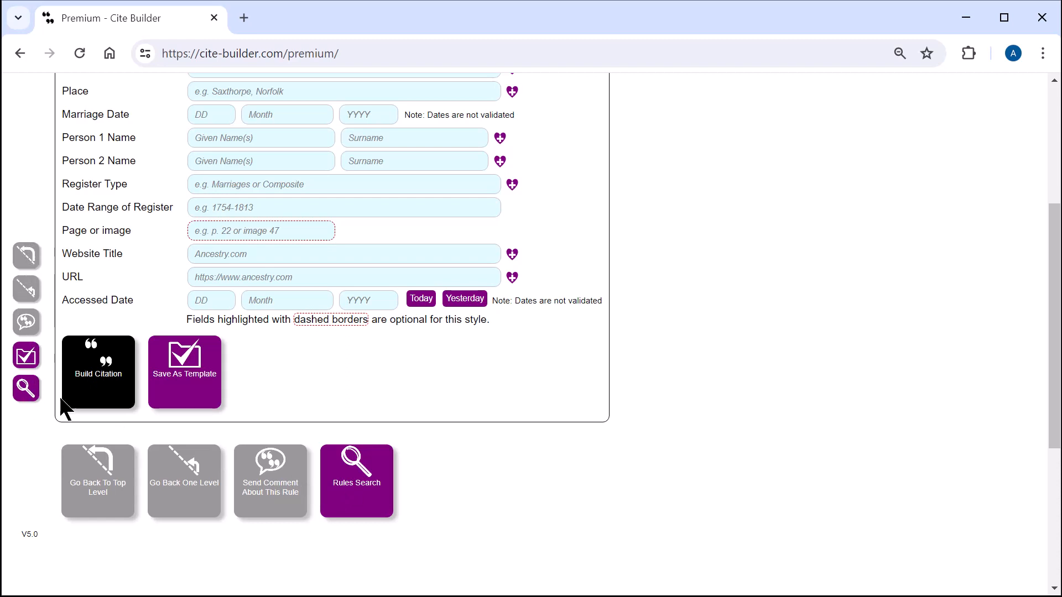
pyautogui.scroll(5, 31, 409)
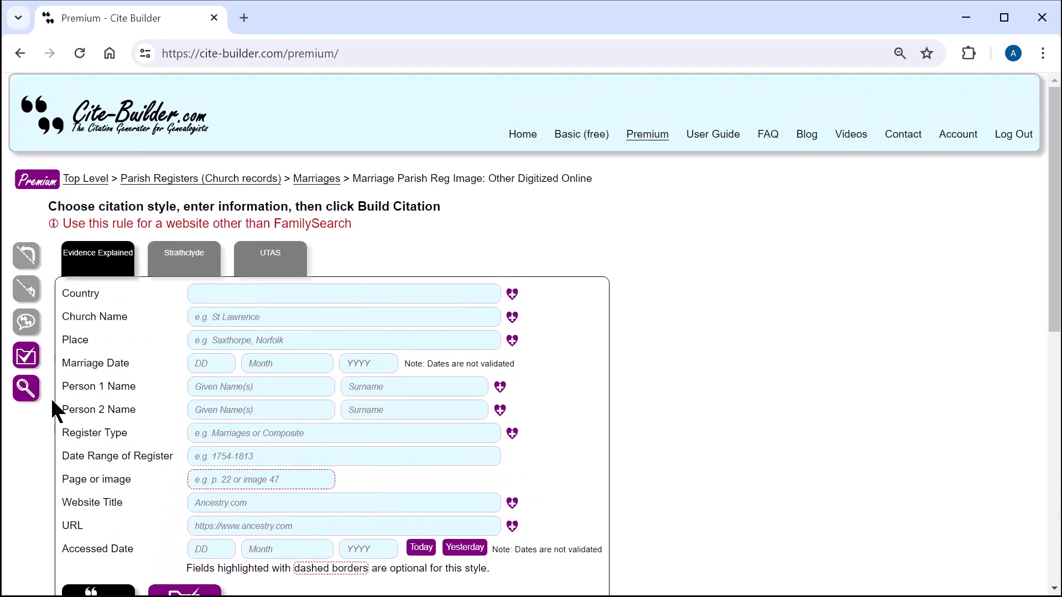
pyautogui.scroll(-3, 51, 404)
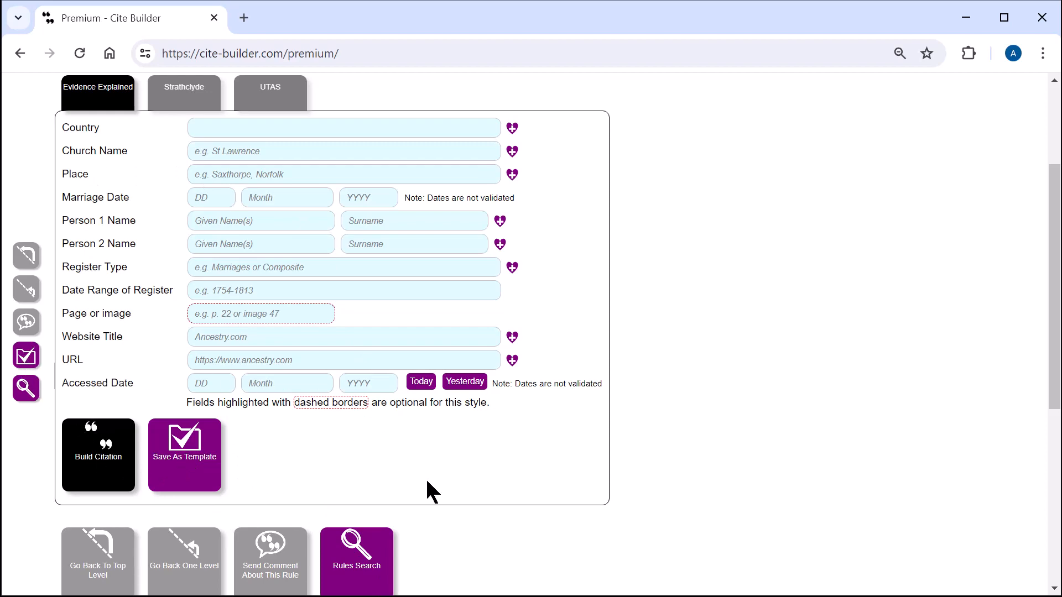
pyautogui.scroll(3, 507, 539)
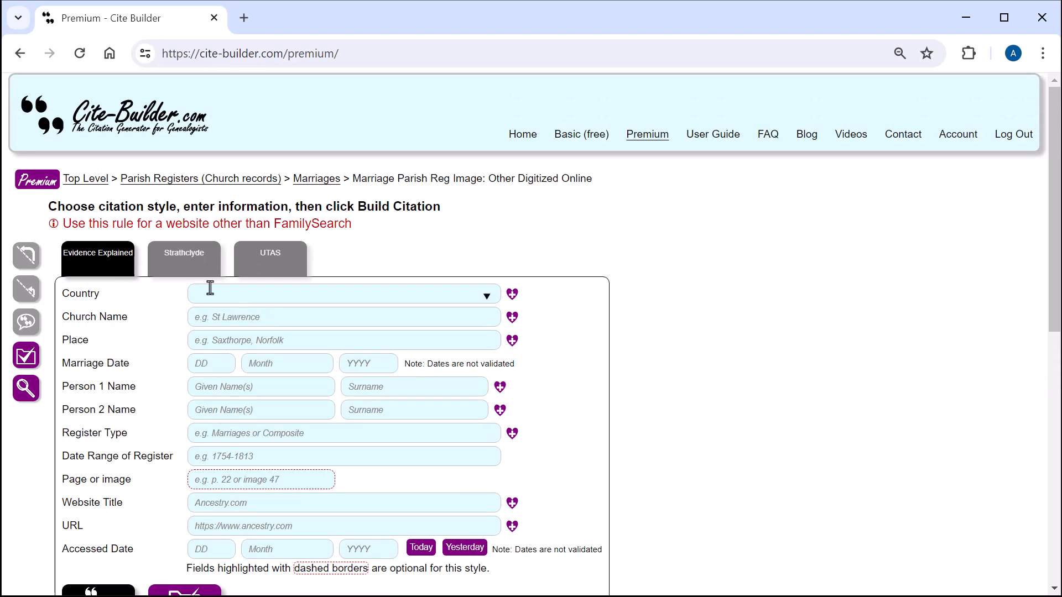
pyautogui.click(35, 262)
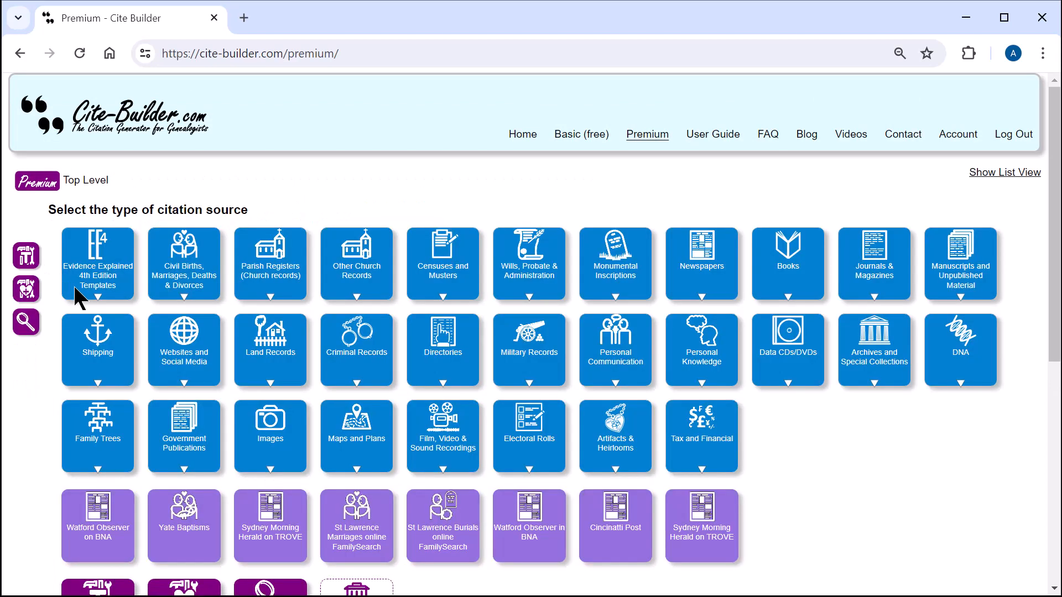
# - Review the personal template St Lawrence Marriages online FamilySearch, and return to the top level
pyautogui.click(358, 531)
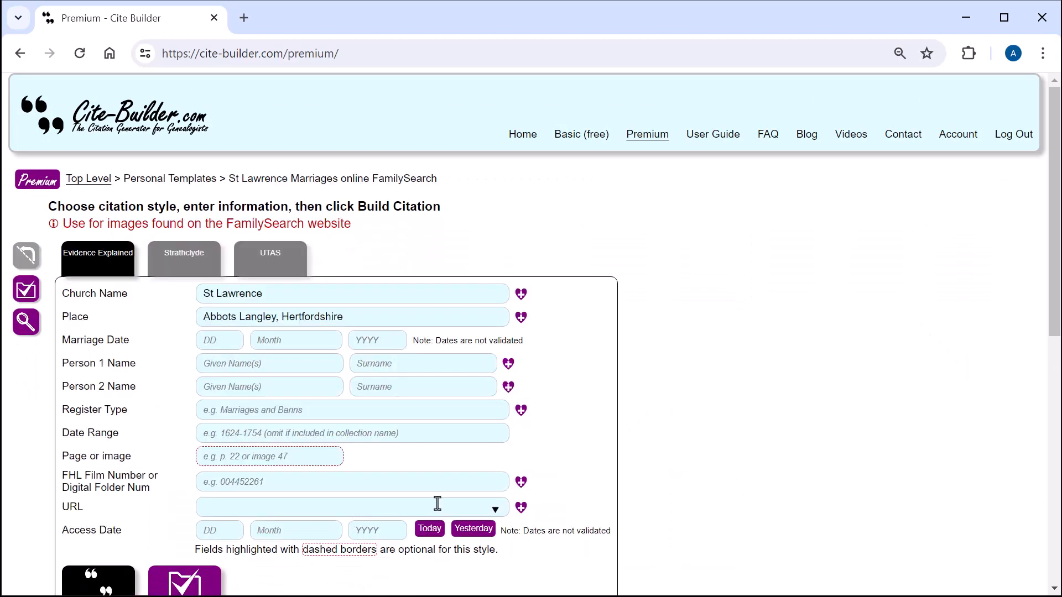
pyautogui.scroll(-2, 656, 484)
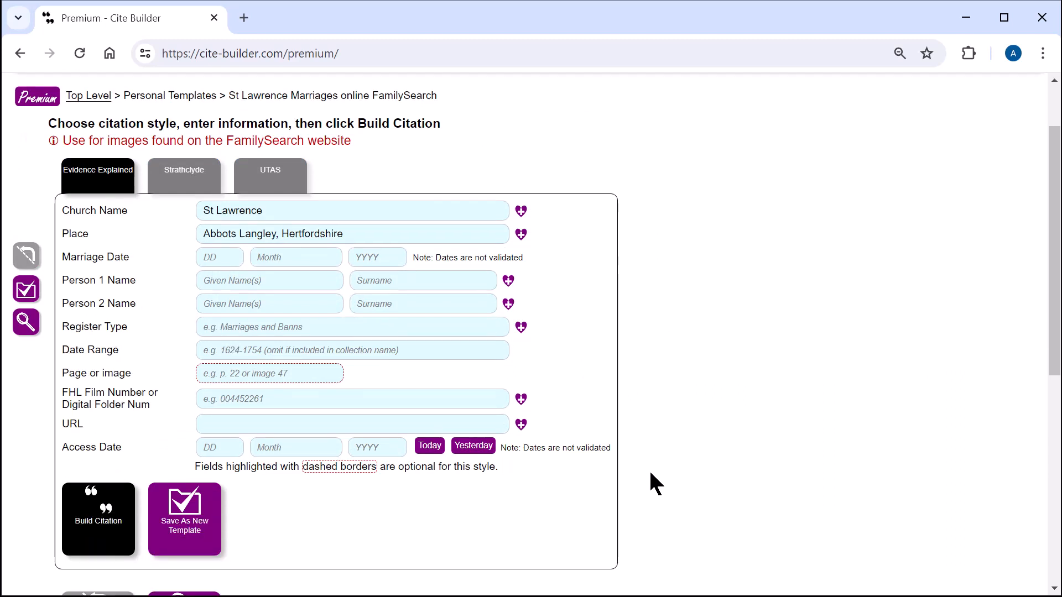
pyautogui.scroll(-2, 369, 470)
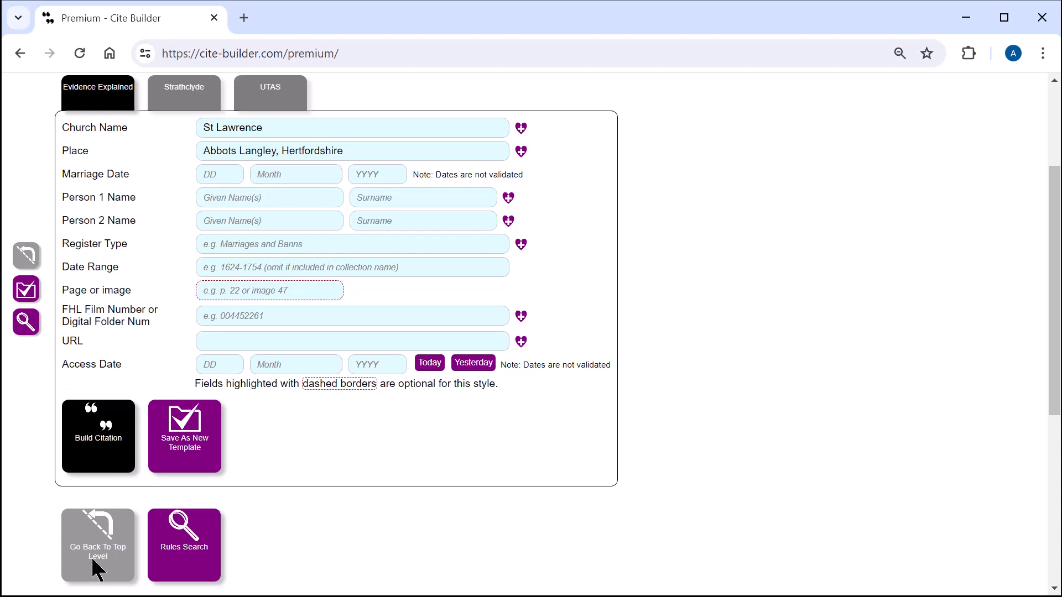
pyautogui.scroll(3, 296, 431)
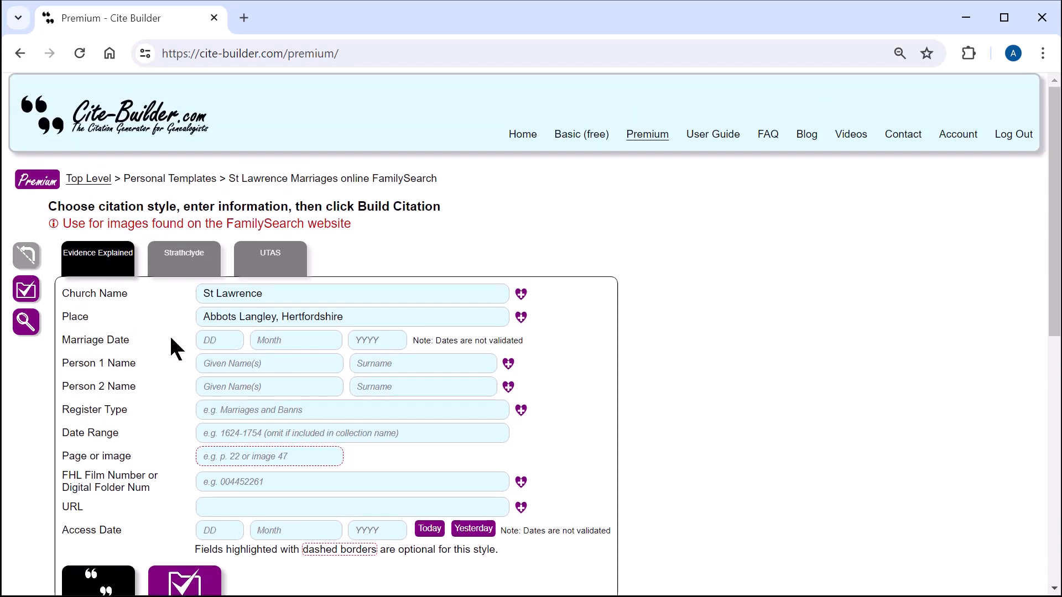
pyautogui.click(28, 257)
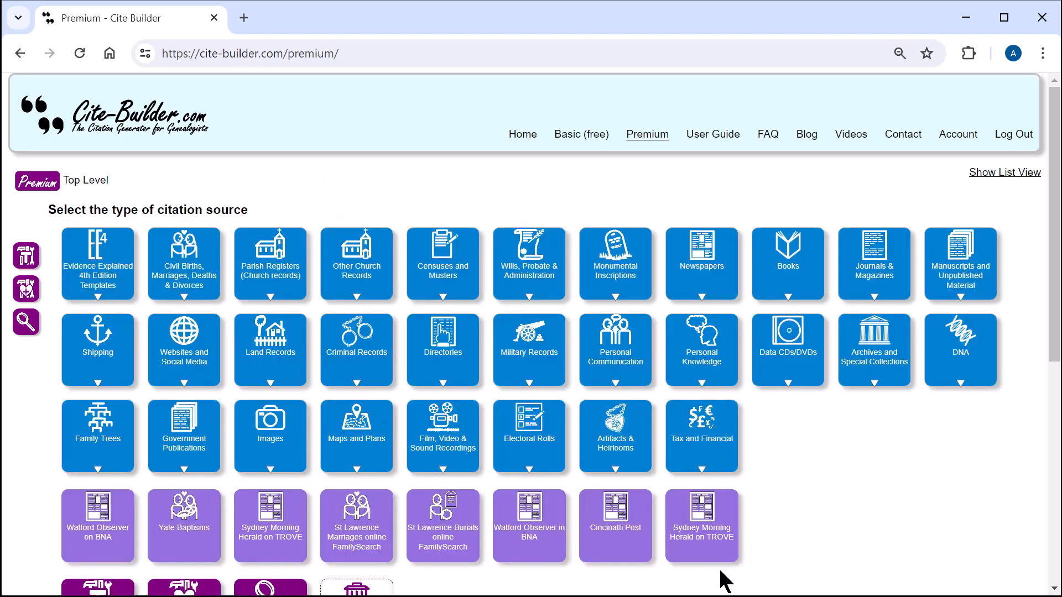
# - Look through the citation sources and personal templates in list view, and restore the tile view
pyautogui.click(999, 177)
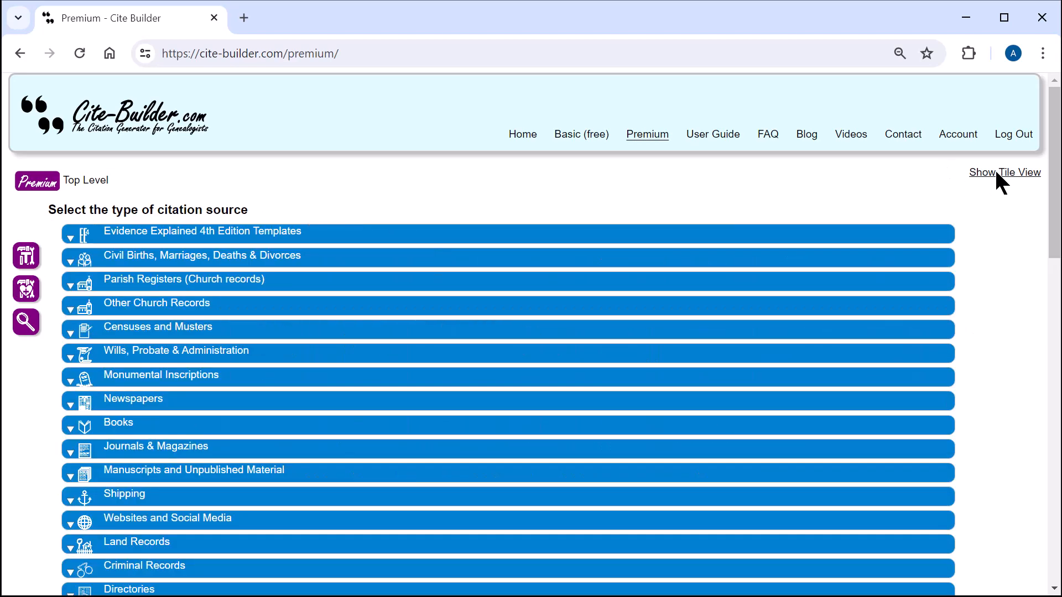
pyautogui.scroll(-5, 773, 384)
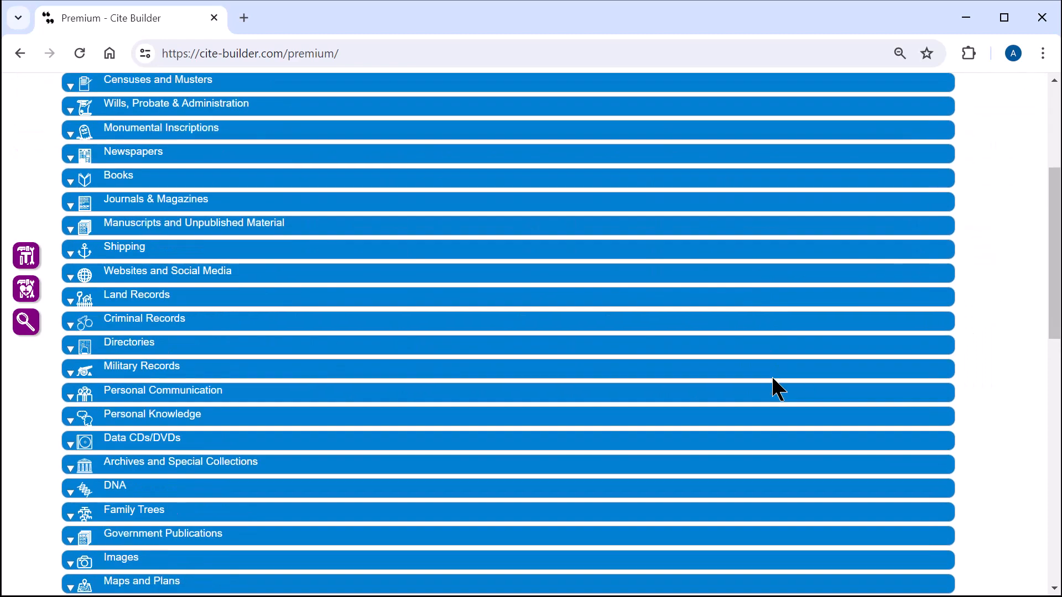
pyautogui.scroll(-8, 772, 380)
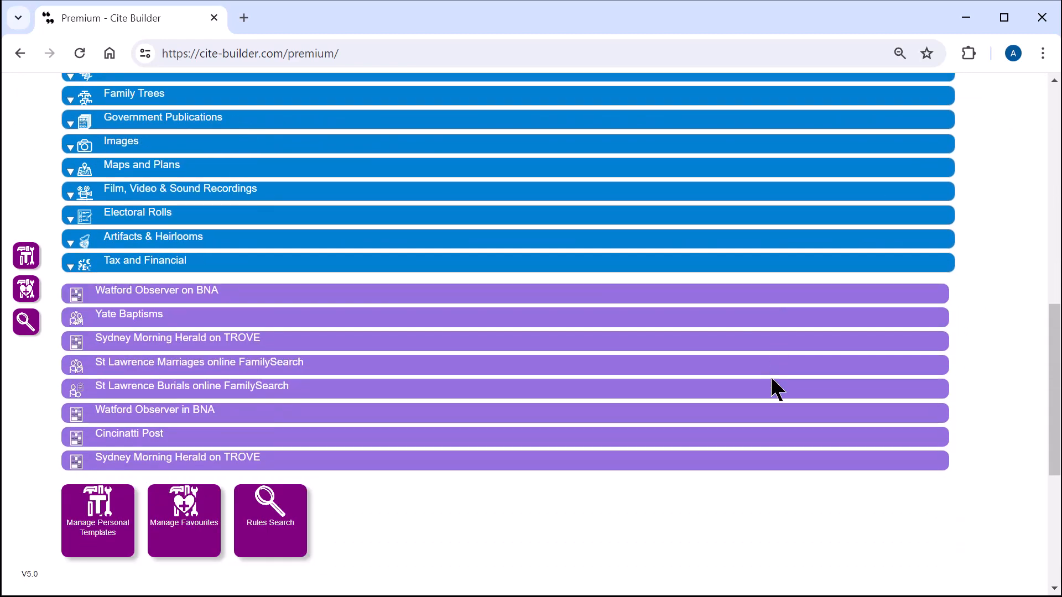
pyautogui.scroll(-2, 771, 379)
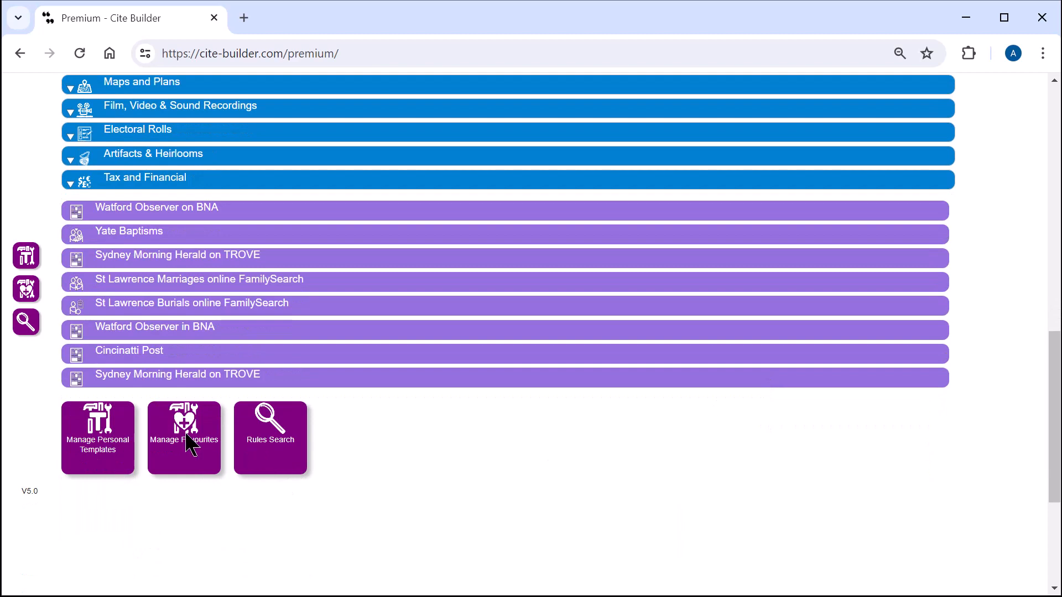
pyautogui.scroll(15, 387, 450)
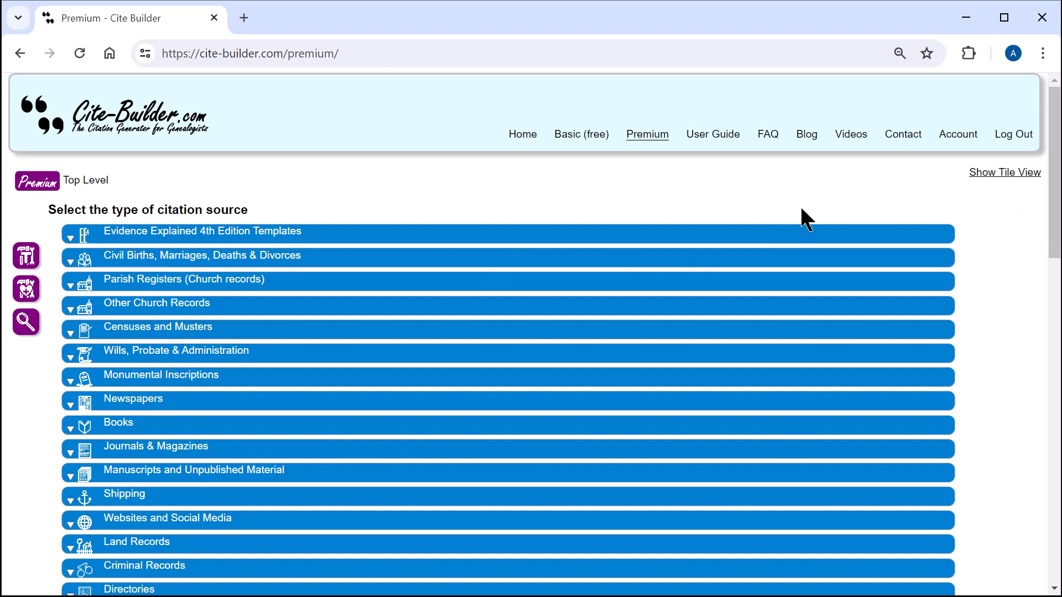
pyautogui.click(985, 172)
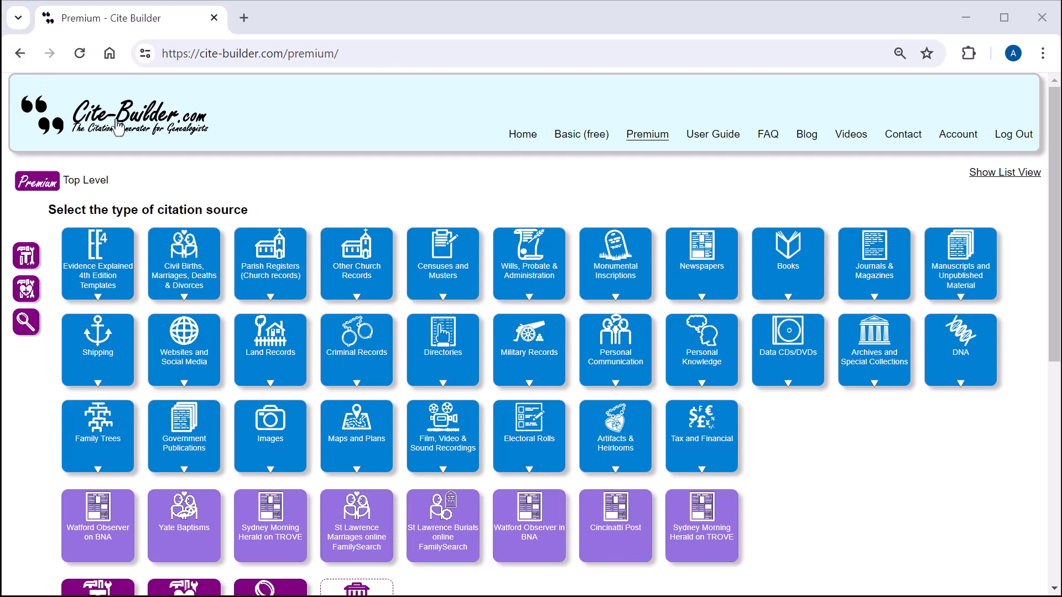
# - Open the Baptism Parish Reg Image: Other Digitized Online rule under Parish Registers > Baptisms and look over its form
pyautogui.click(275, 271)
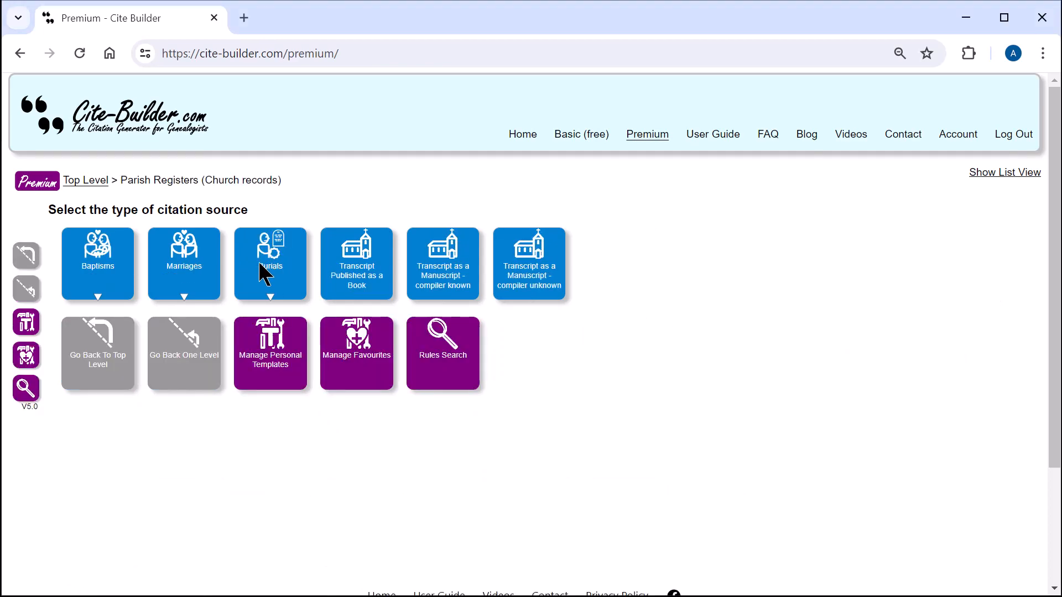
pyautogui.click(98, 260)
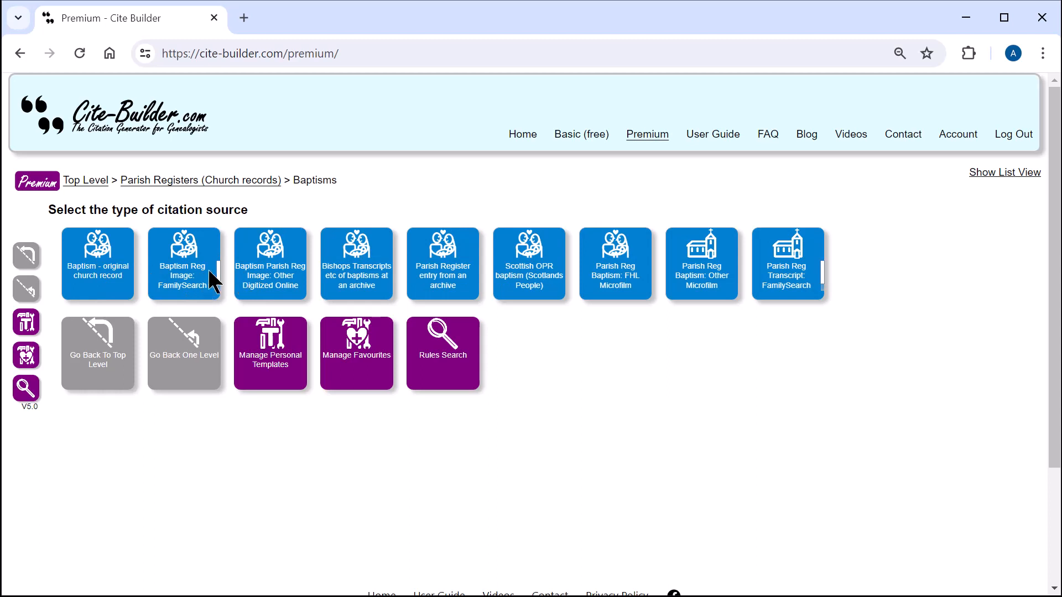
pyautogui.click(264, 277)
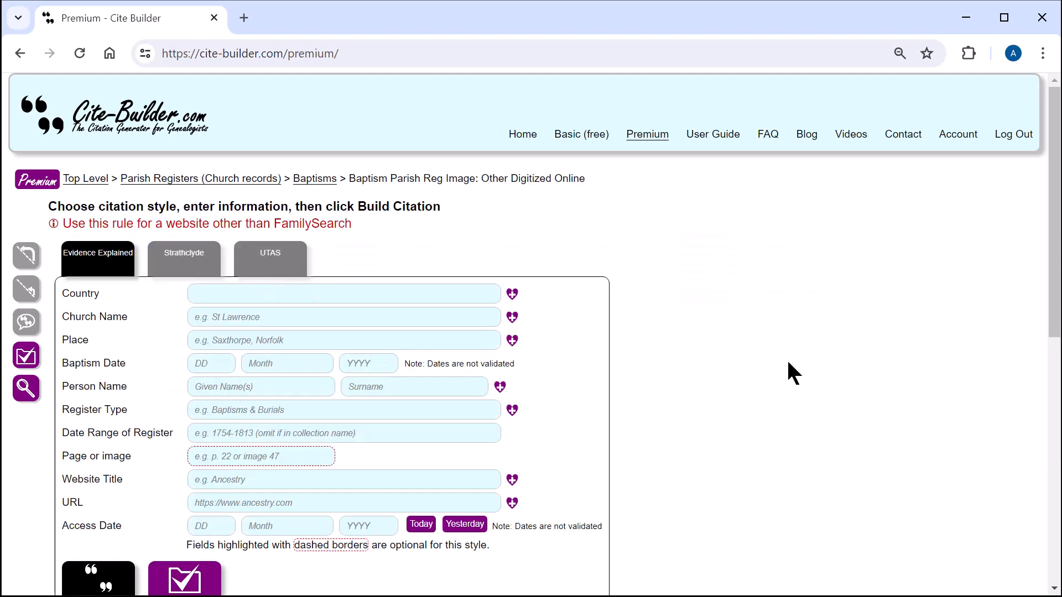
pyautogui.scroll(-1, 789, 364)
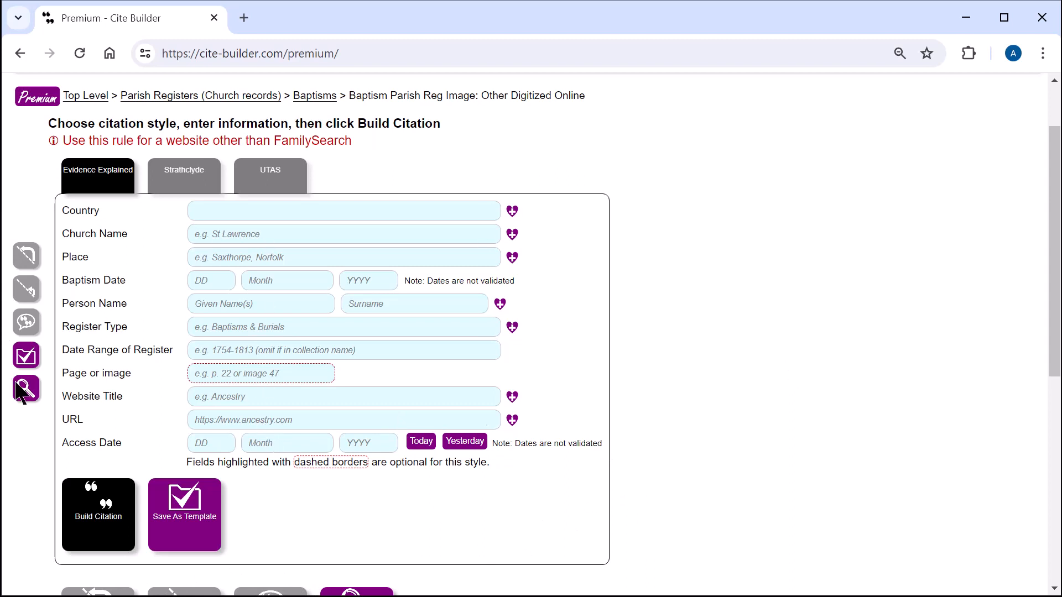
pyautogui.scroll(2, 642, 325)
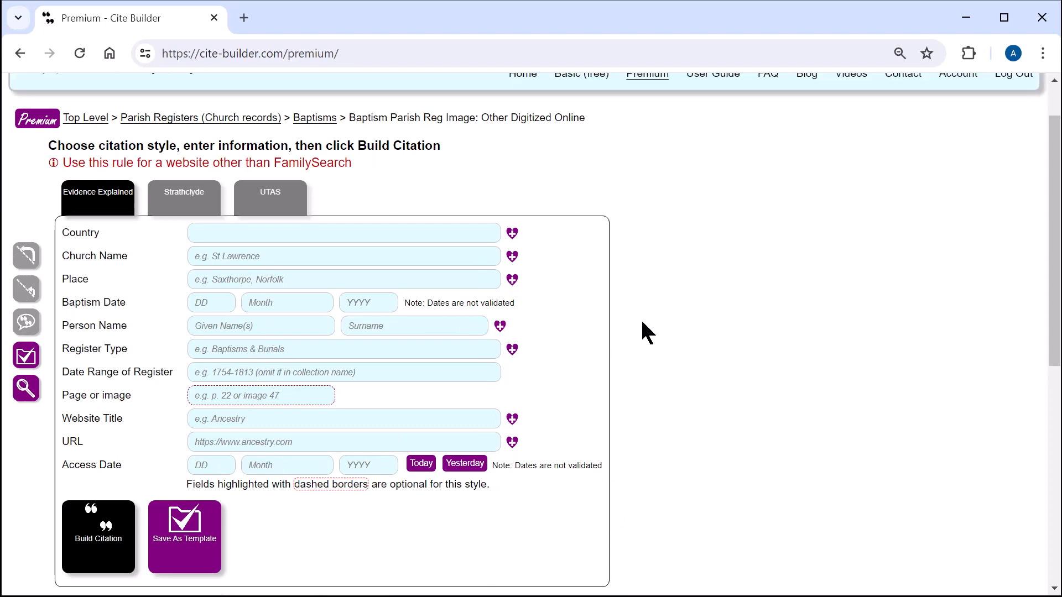
pyautogui.scroll(-2, 400, 337)
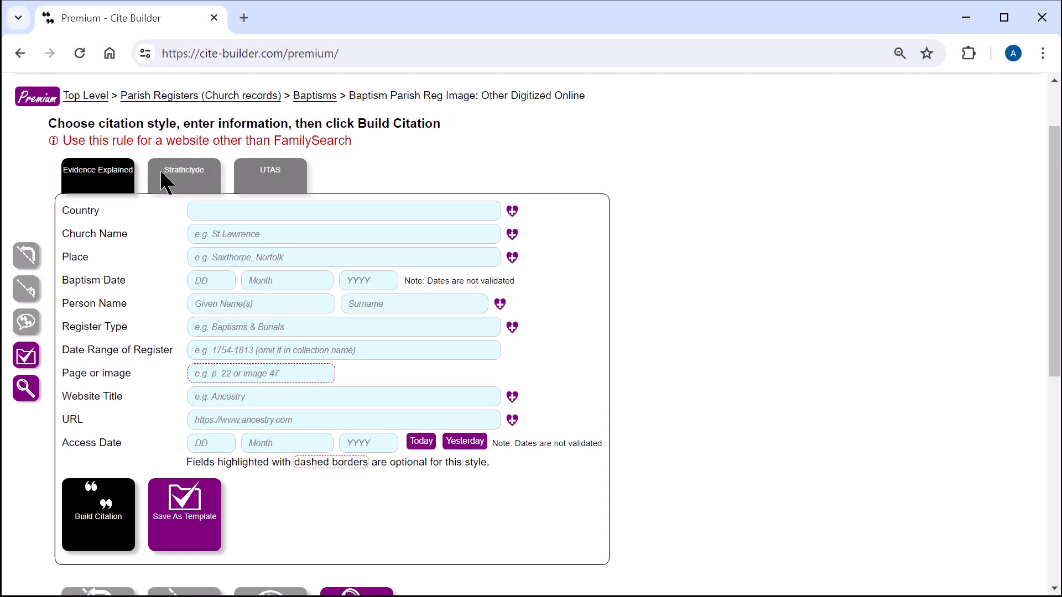
# - Compare the form fields of the Strathclyde, UTAS and Evidence Explained citation styles, ending on Evidence Explained
pyautogui.click(183, 180)
pyautogui.click(270, 188)
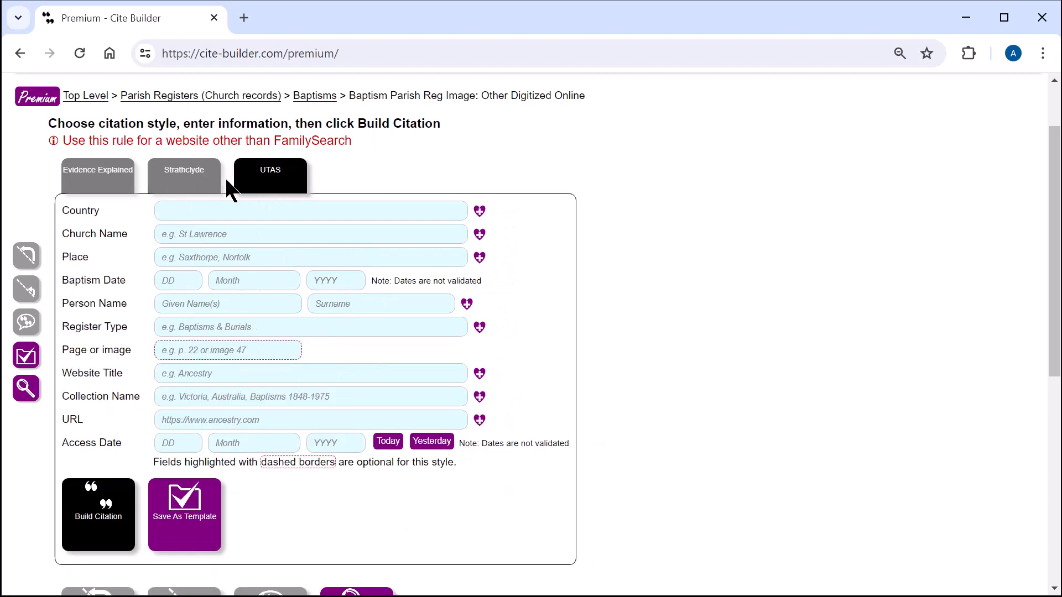
pyautogui.click(205, 177)
pyautogui.click(124, 181)
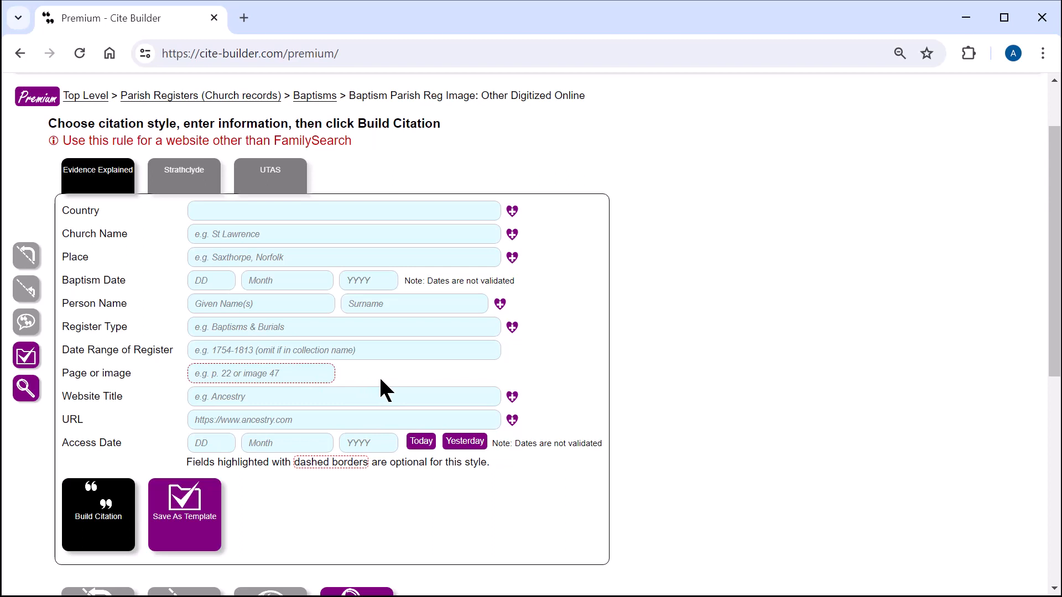
pyautogui.click(201, 183)
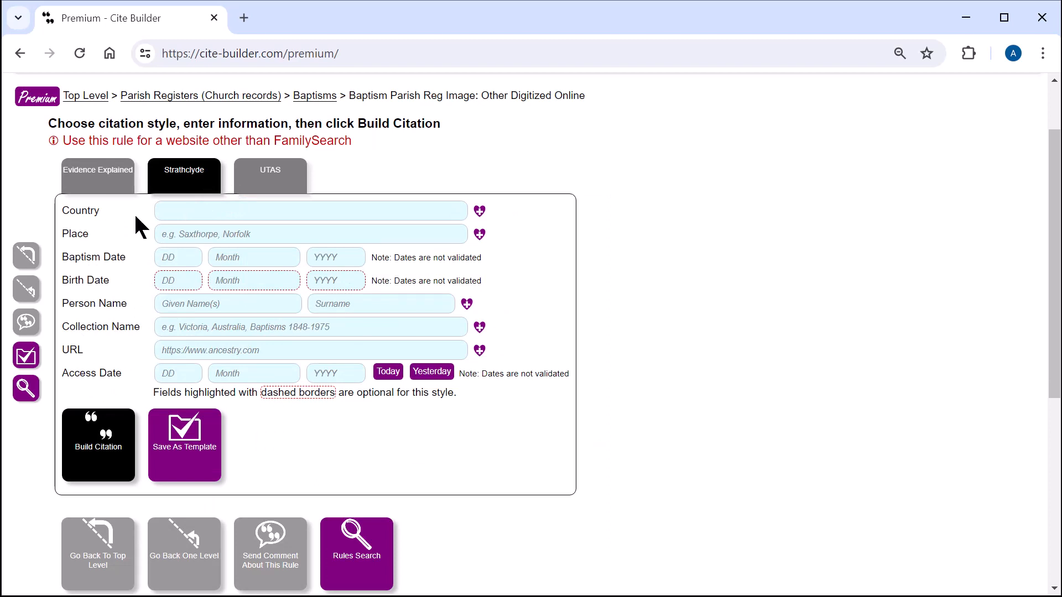
pyautogui.click(111, 183)
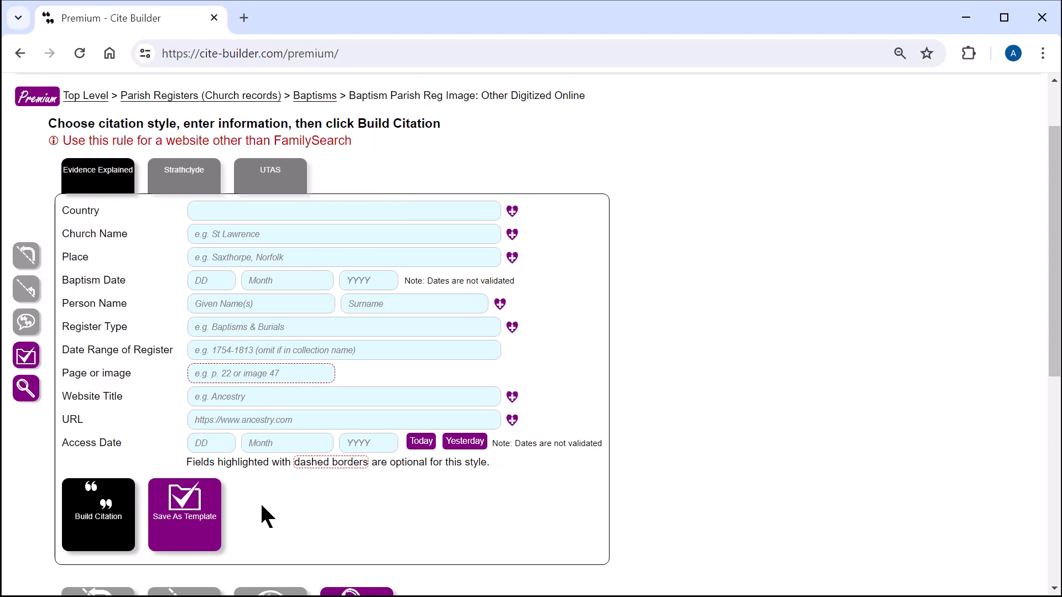
pyautogui.click(168, 185)
pyautogui.click(255, 186)
pyautogui.click(115, 189)
pyautogui.scroll(-1, 247, 543)
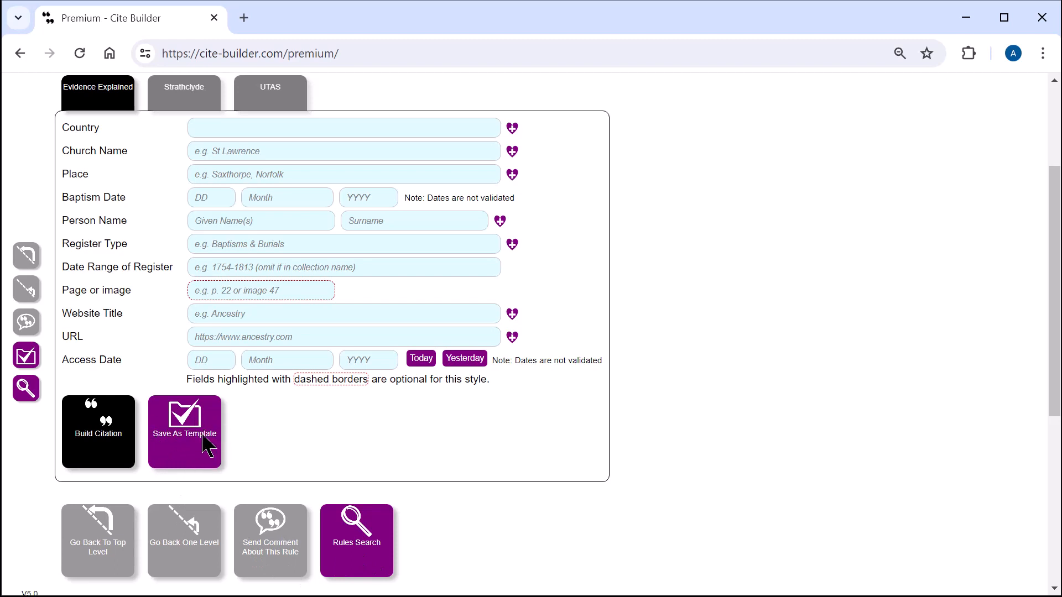
pyautogui.scroll(1, 203, 459)
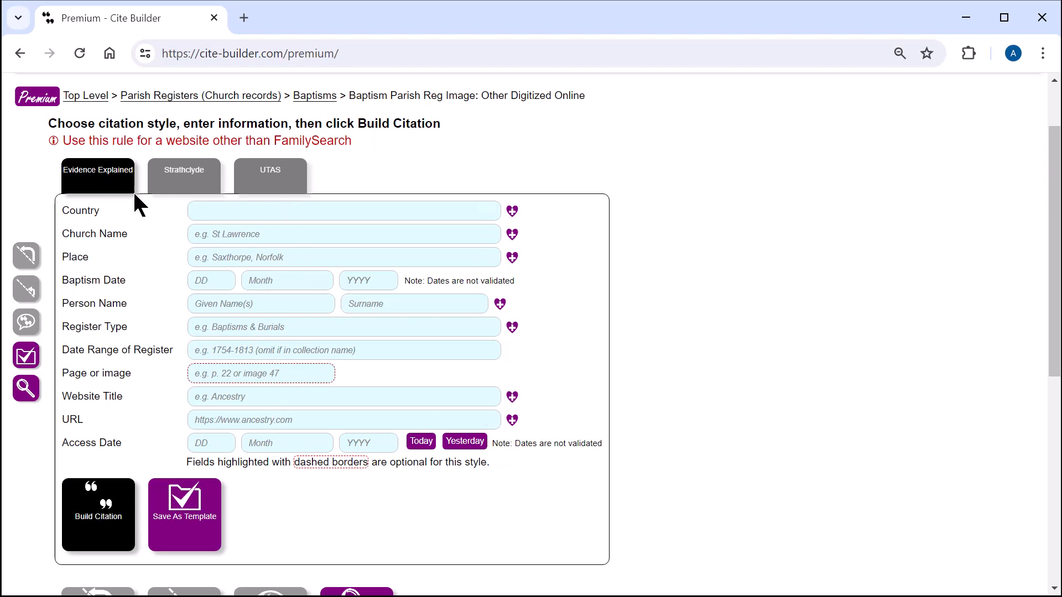
# - Set the country to England, the church name to St Lukes and the place to Abbots Langley, Hertfordshire
pyautogui.click(227, 212)
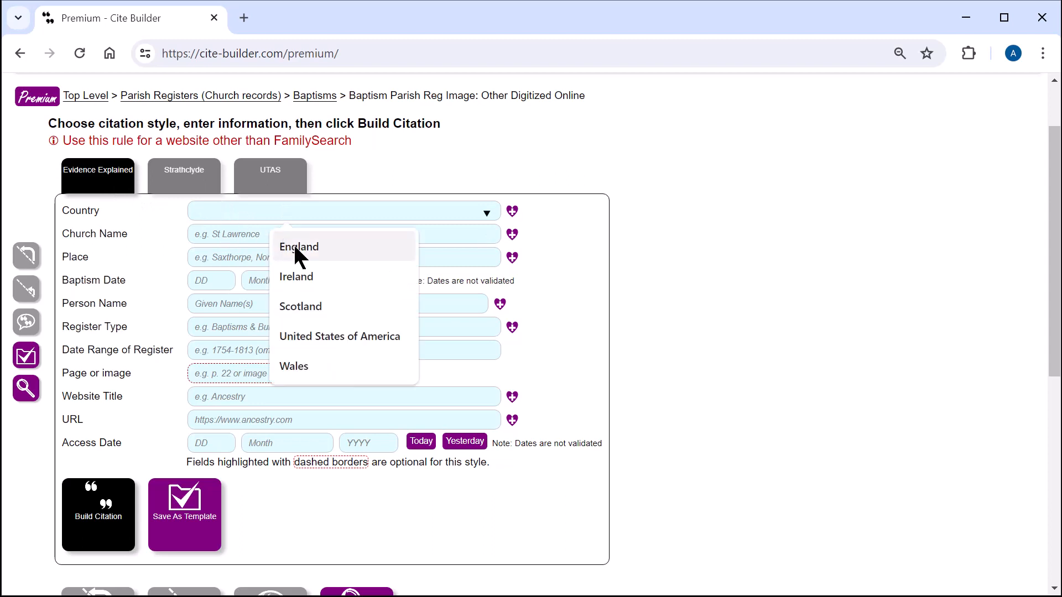
pyautogui.click(294, 247)
pyautogui.click(238, 234)
pyautogui.click(288, 266)
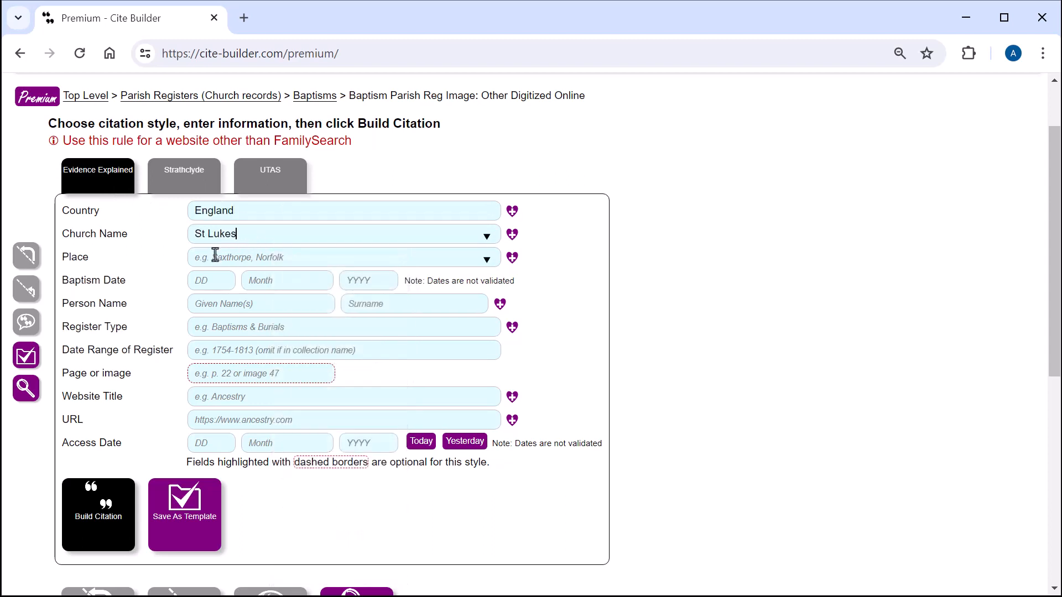
pyautogui.click(215, 256)
pyautogui.click(593, 252)
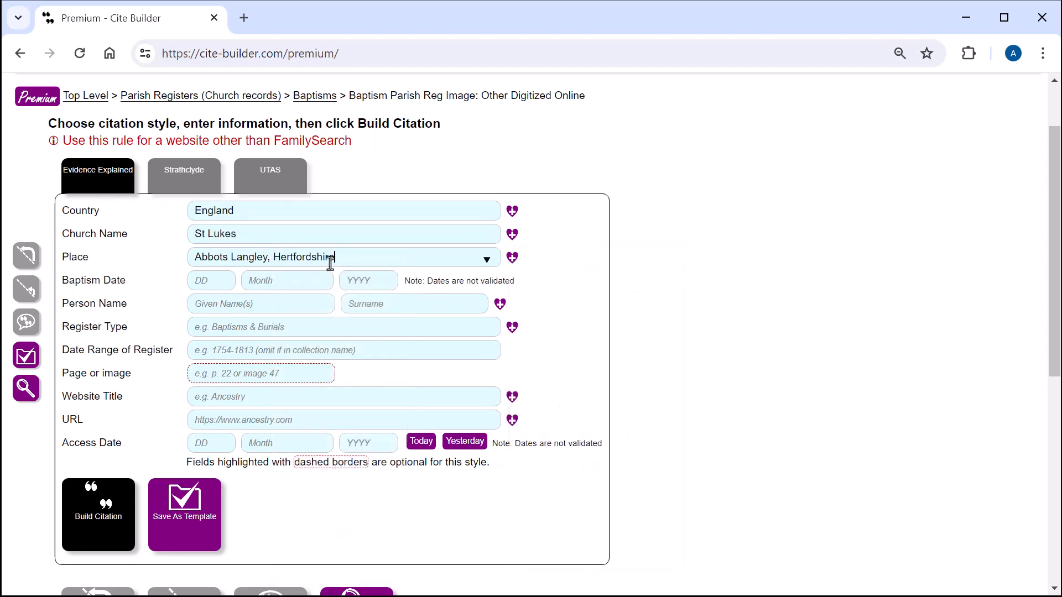
# - Enter the baptism date 10 February 1700 and the baptised person's given name and surname
pyautogui.click(222, 282)
pyautogui.write('10')
pyautogui.click(249, 282)
pyautogui.click(384, 281)
pyautogui.write('1700')
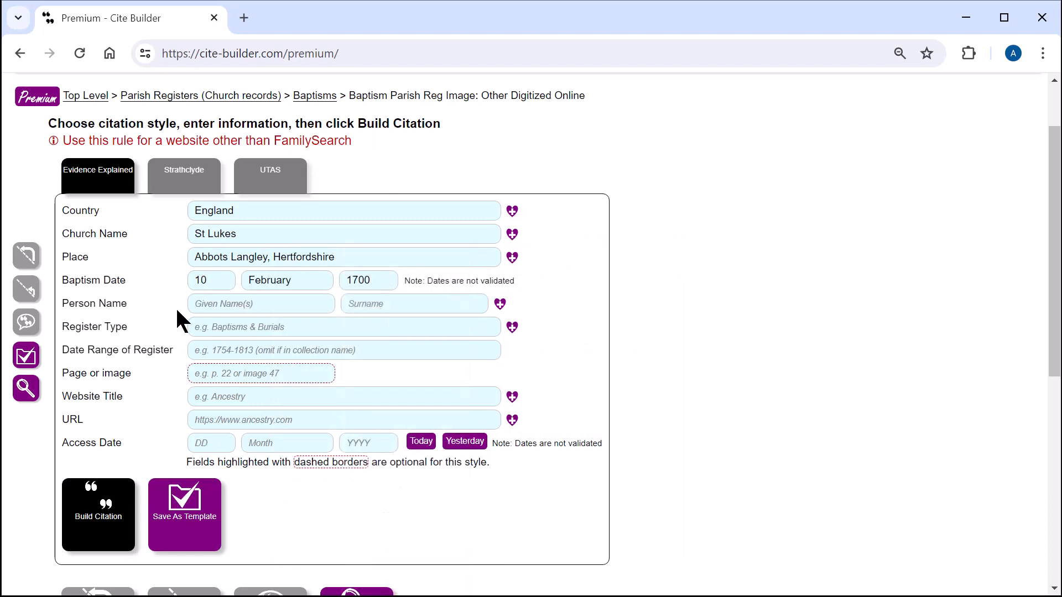
pyautogui.click(226, 304)
pyautogui.write('James')
pyautogui.click(369, 304)
pyautogui.write('Jones')
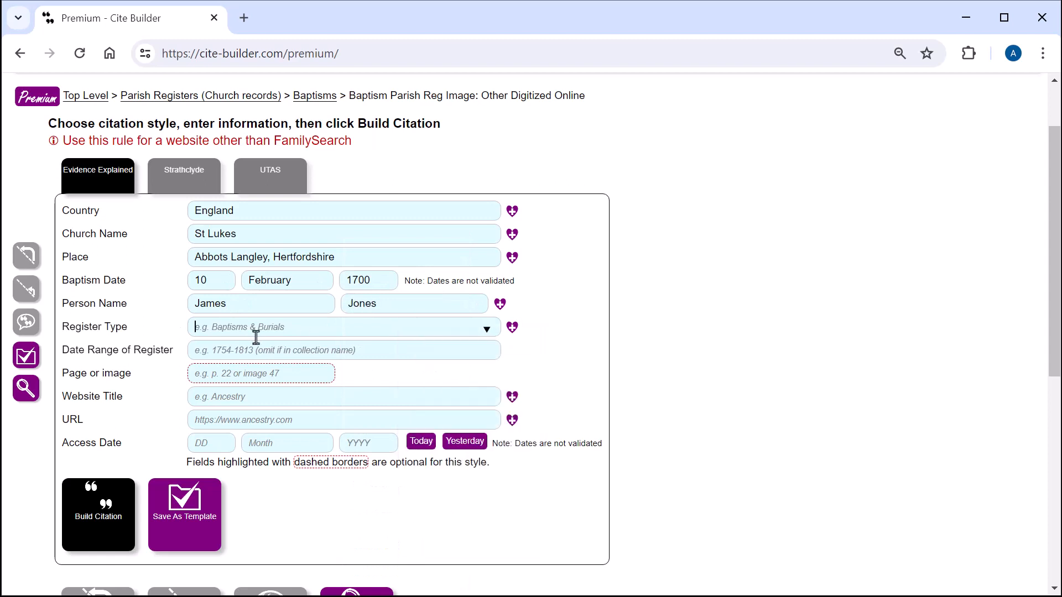
# - Set the register type to Births & Baptisms, its date range to 1790-1810 and the page to p. 22
pyautogui.click(287, 327)
pyautogui.click(288, 357)
pyautogui.click(309, 353)
pyautogui.write('1790-1810')
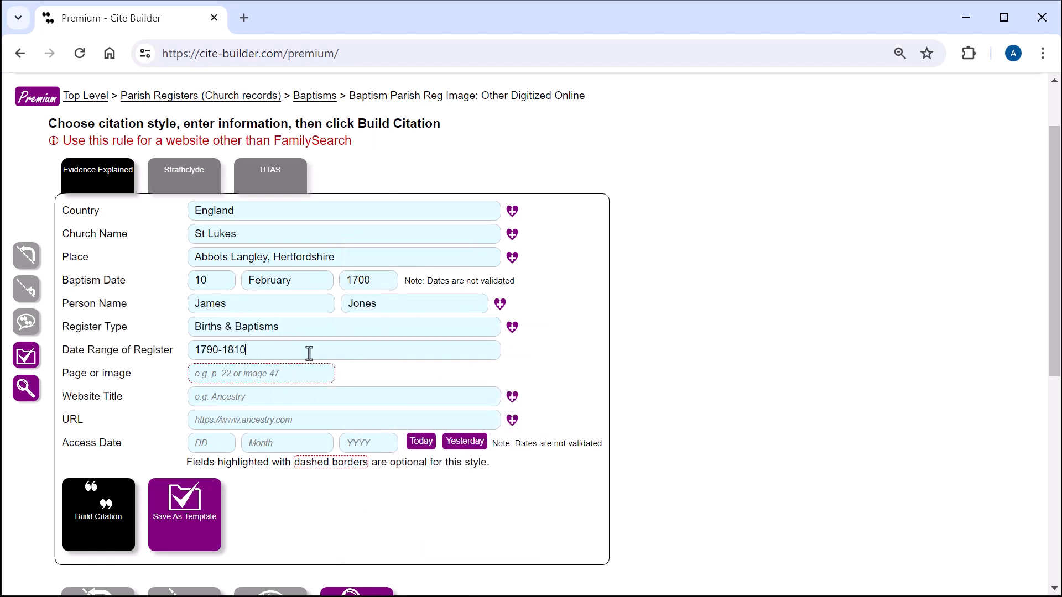
pyautogui.click(265, 376)
pyautogui.write('p. 22')
pyautogui.click(234, 398)
pyautogui.click(280, 427)
pyautogui.click(280, 421)
pyautogui.click(357, 458)
pyautogui.click(419, 444)
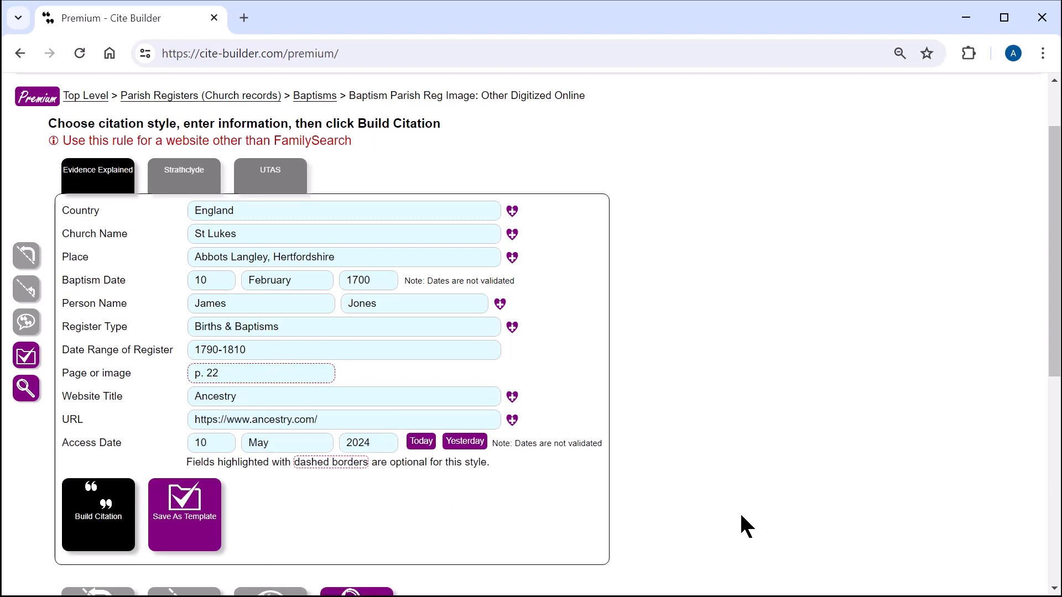
# - Build the citation in Evidence Explained style and review its footnotes and bibliography
pyautogui.click(96, 506)
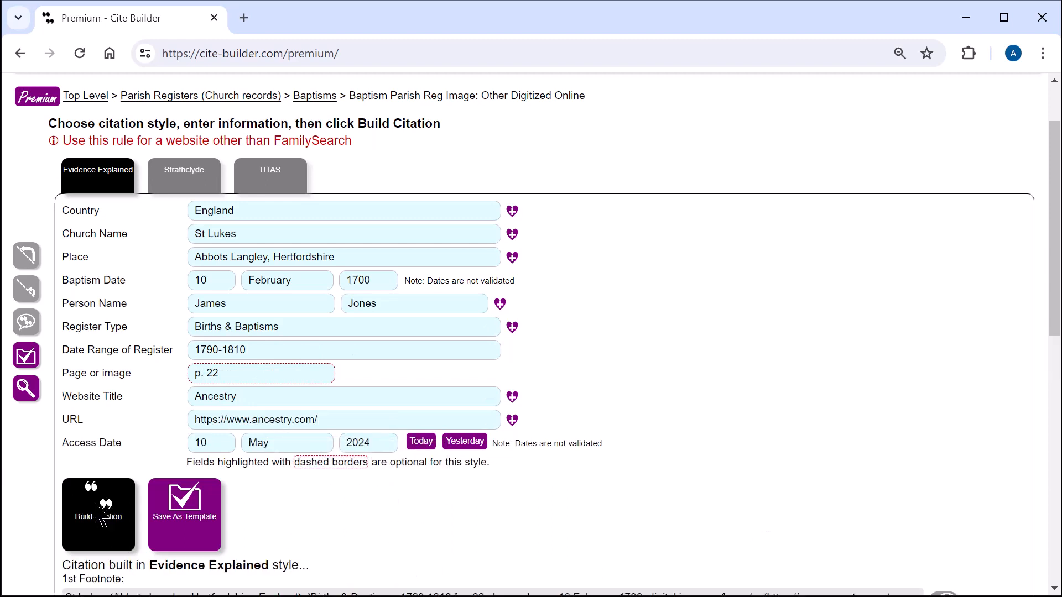
pyautogui.scroll(-3, 353, 494)
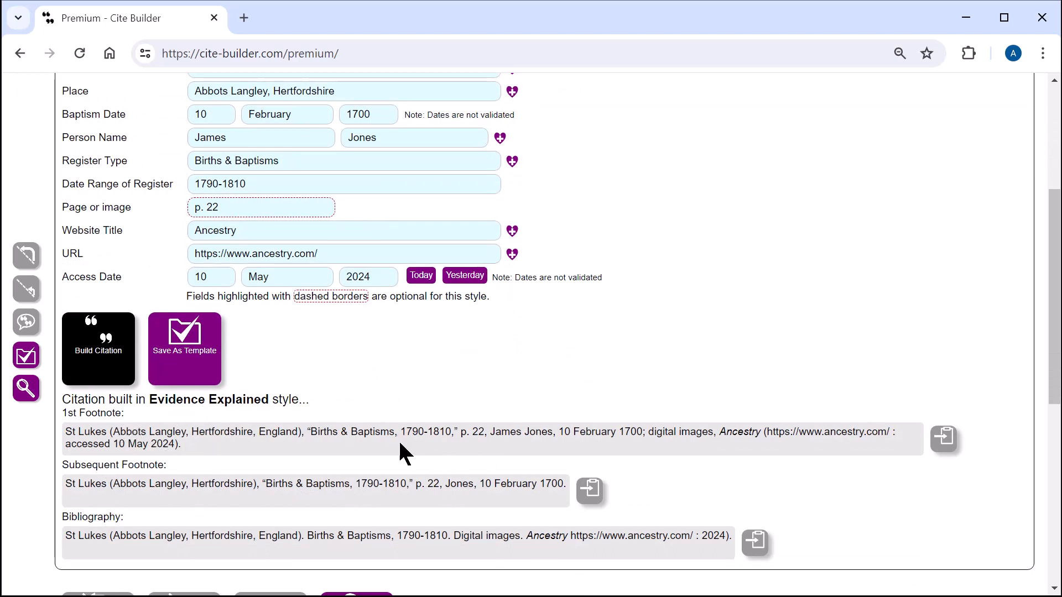
pyautogui.scroll(1, 289, 375)
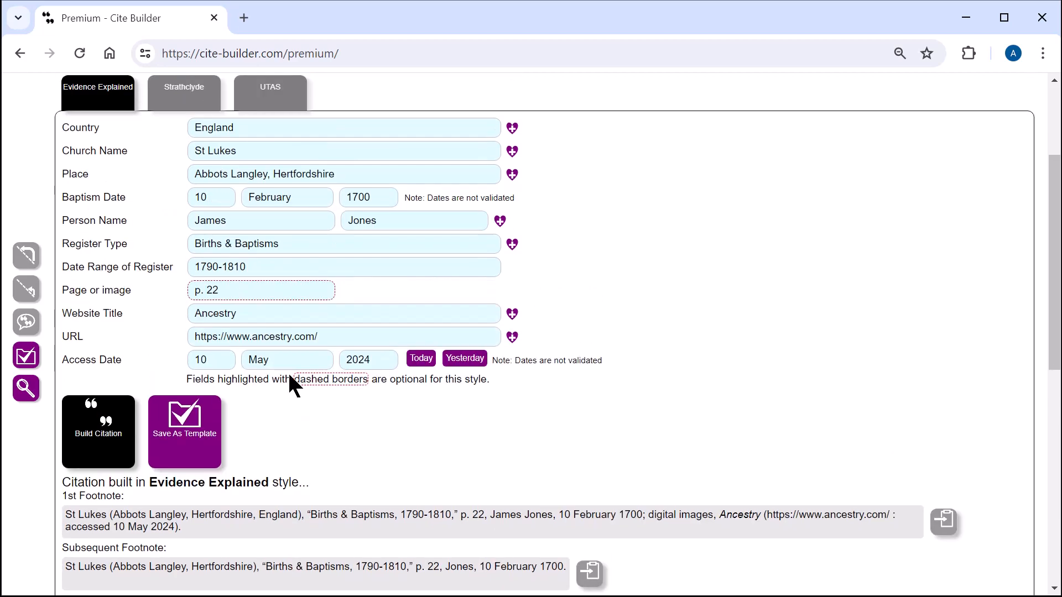
# - Switch to Strathclyde style, set the missing collection name to English Parish Records, and build the citation
pyautogui.click(191, 106)
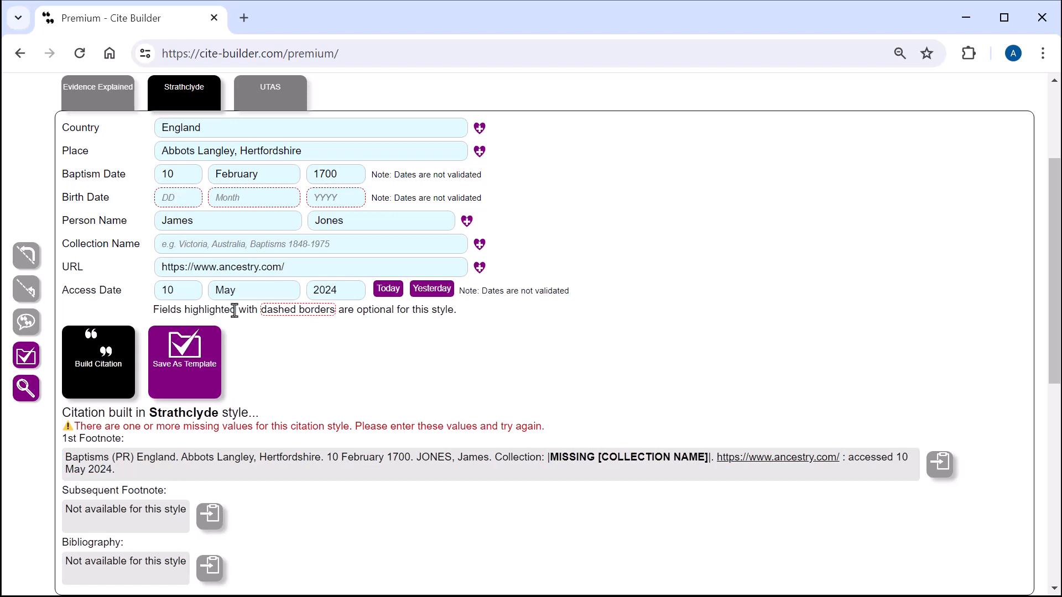
pyautogui.write('Engliash Parish Records')
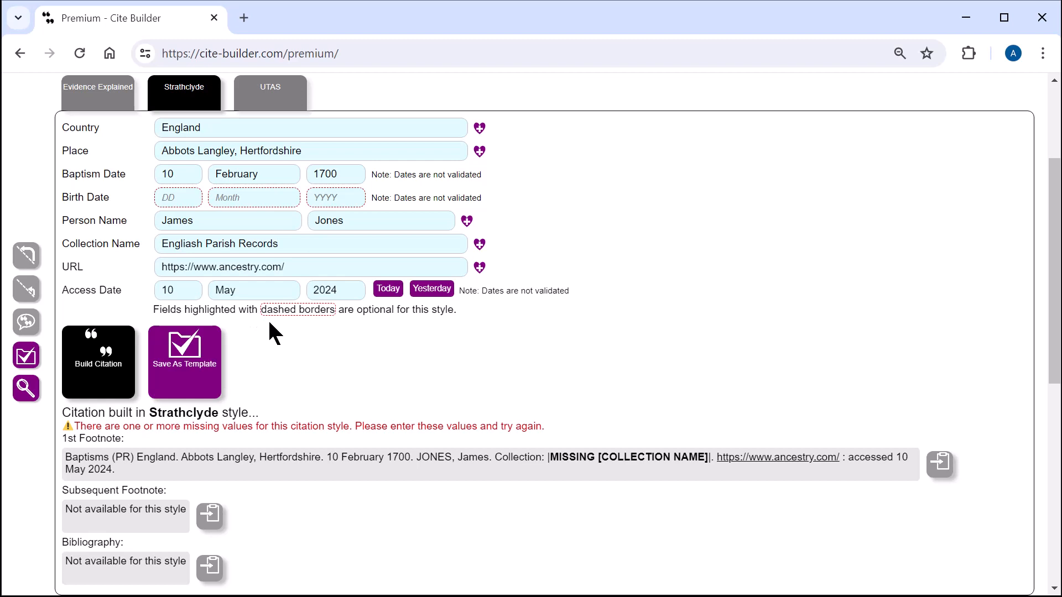
pyautogui.click(123, 374)
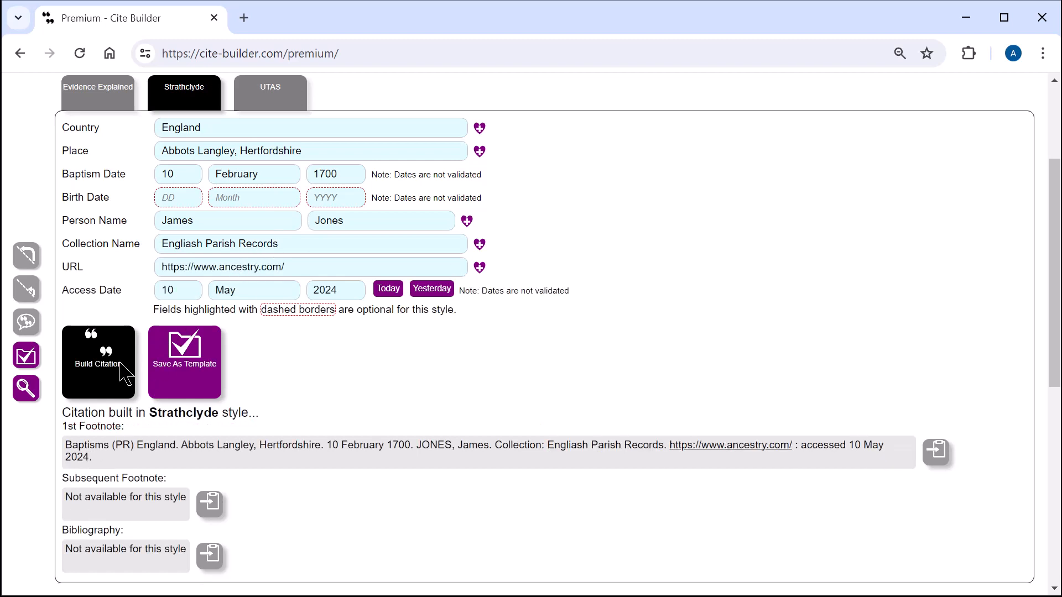
pyautogui.click(192, 245)
pyautogui.press('BackSpace')
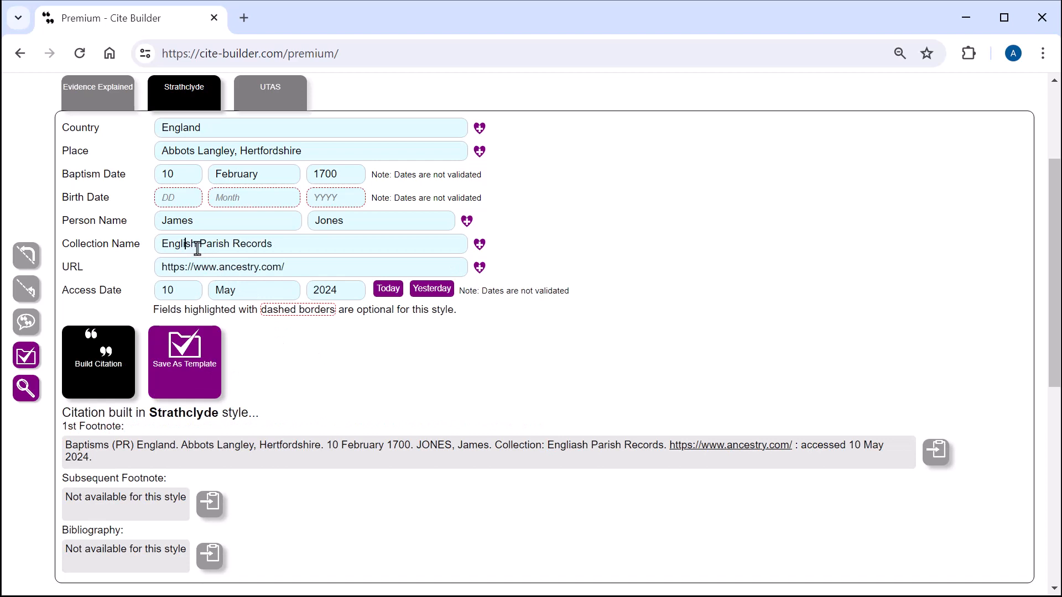
pyautogui.click(95, 377)
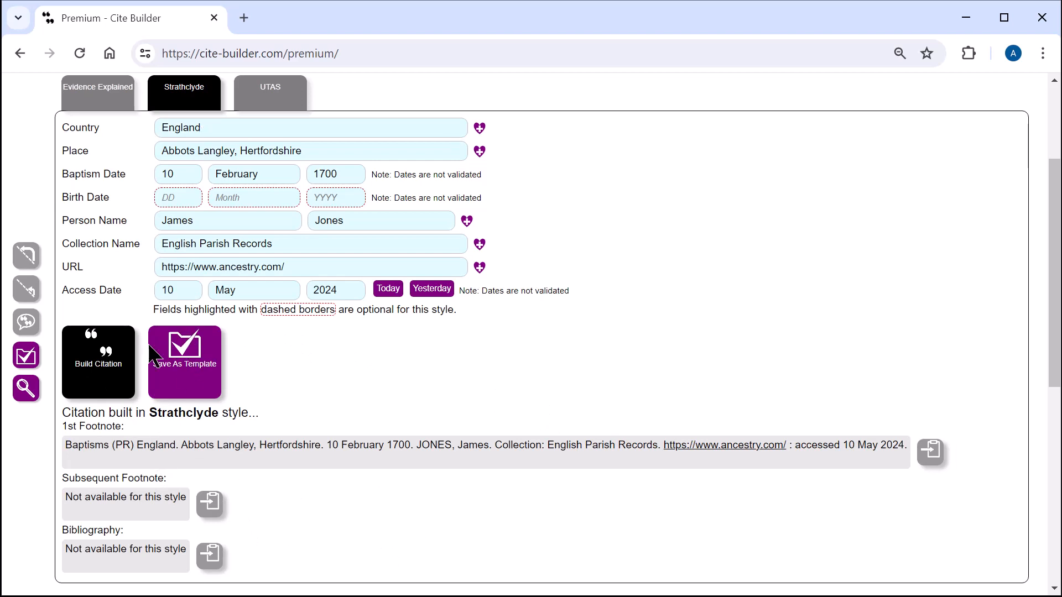
# - Switch to UTAS style and review the citation's footnotes and bibliography
pyautogui.click(264, 86)
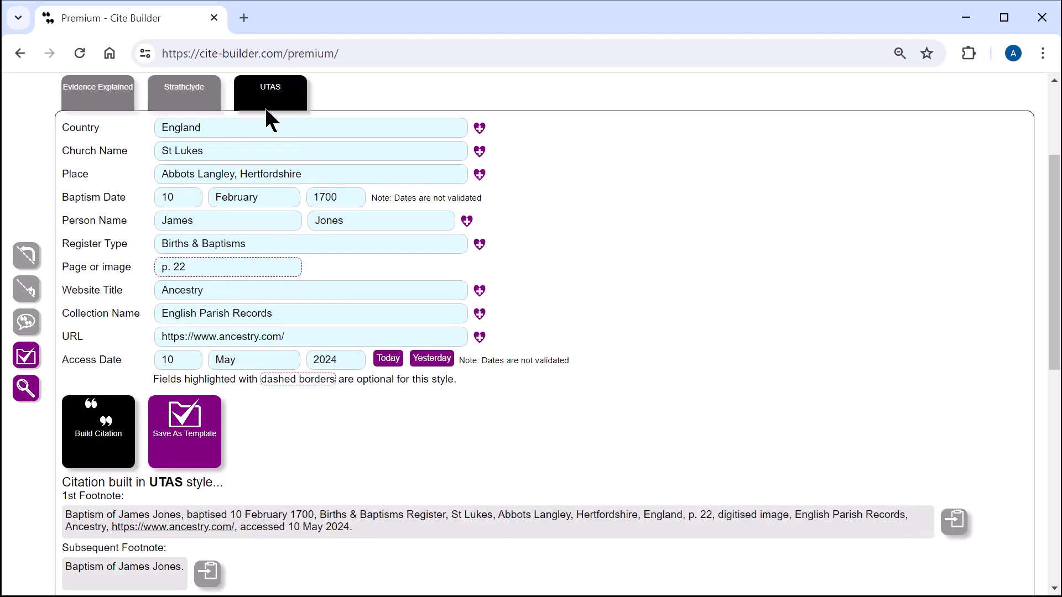
pyautogui.scroll(-1, 301, 509)
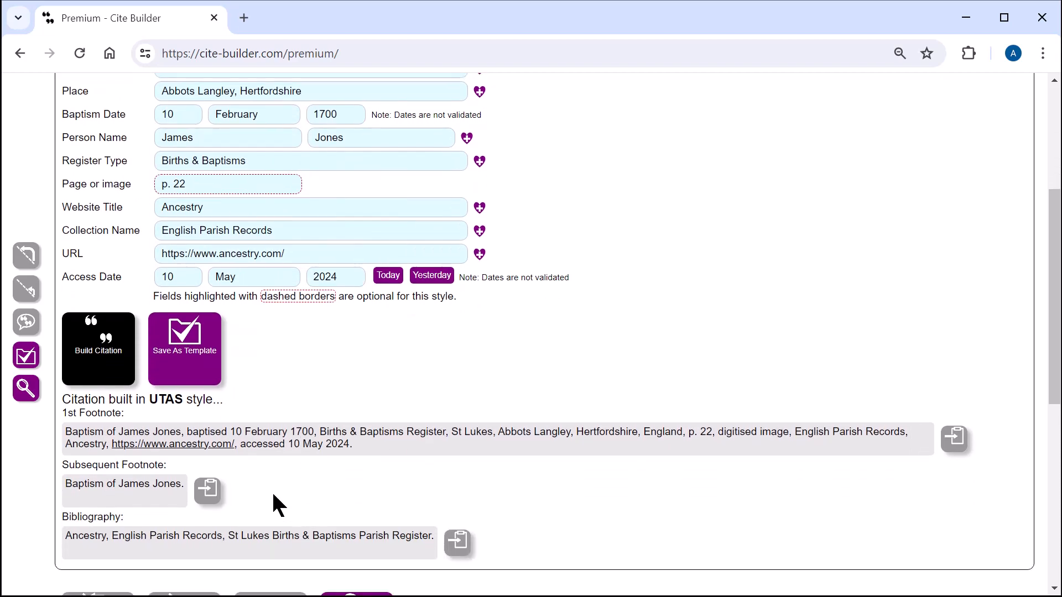
pyautogui.scroll(3, 271, 490)
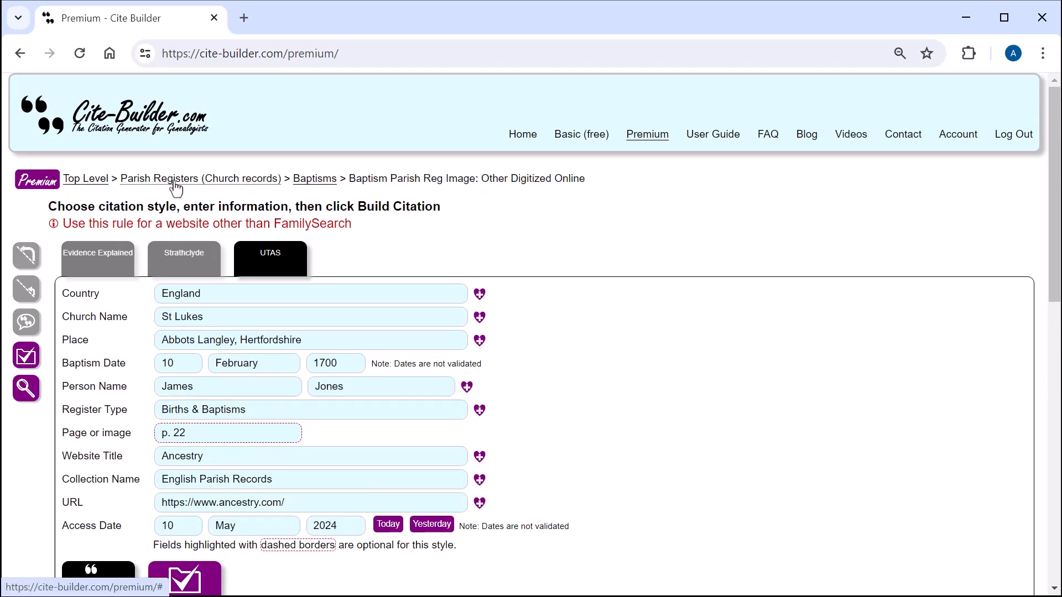
# - Review the Evidence Explained version of the citation again, and return to the top level of citation sources
pyautogui.click(103, 263)
pyautogui.scroll(-2, 446, 429)
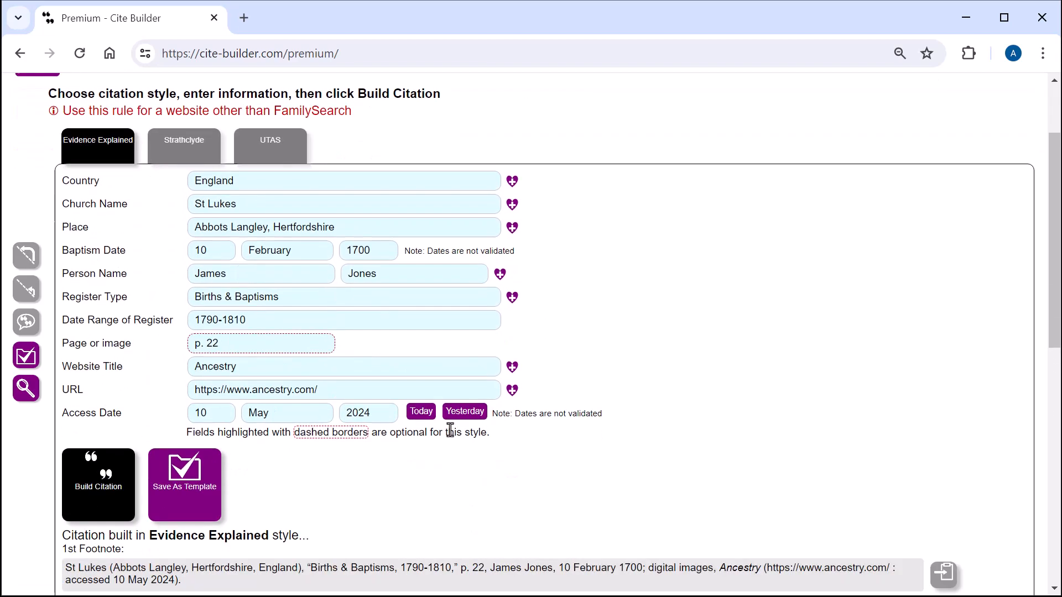
pyautogui.scroll(-1, 239, 239)
pyautogui.scroll(-4, 221, 442)
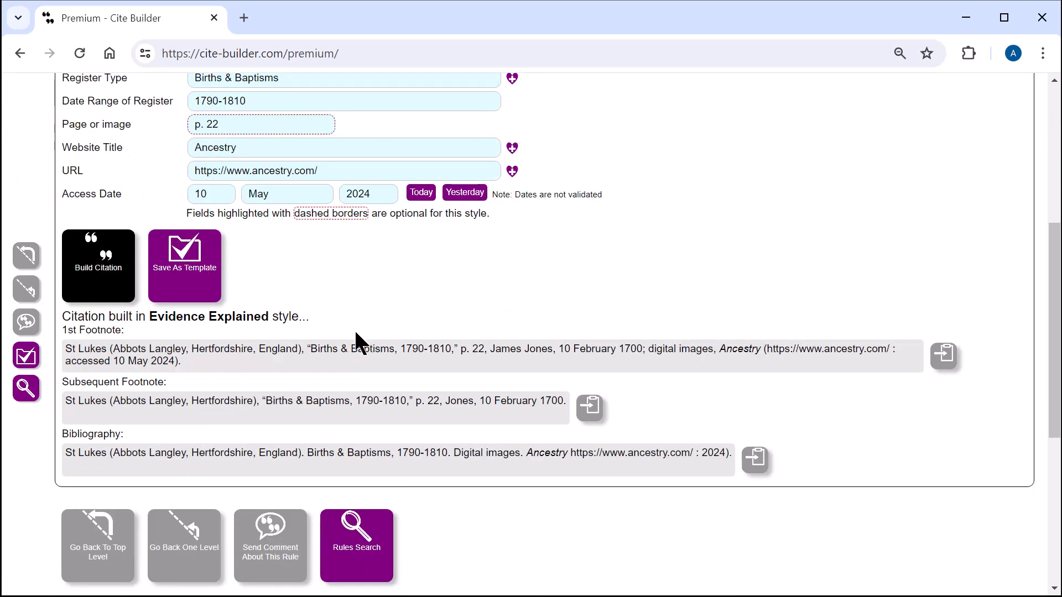
pyautogui.scroll(3, 356, 333)
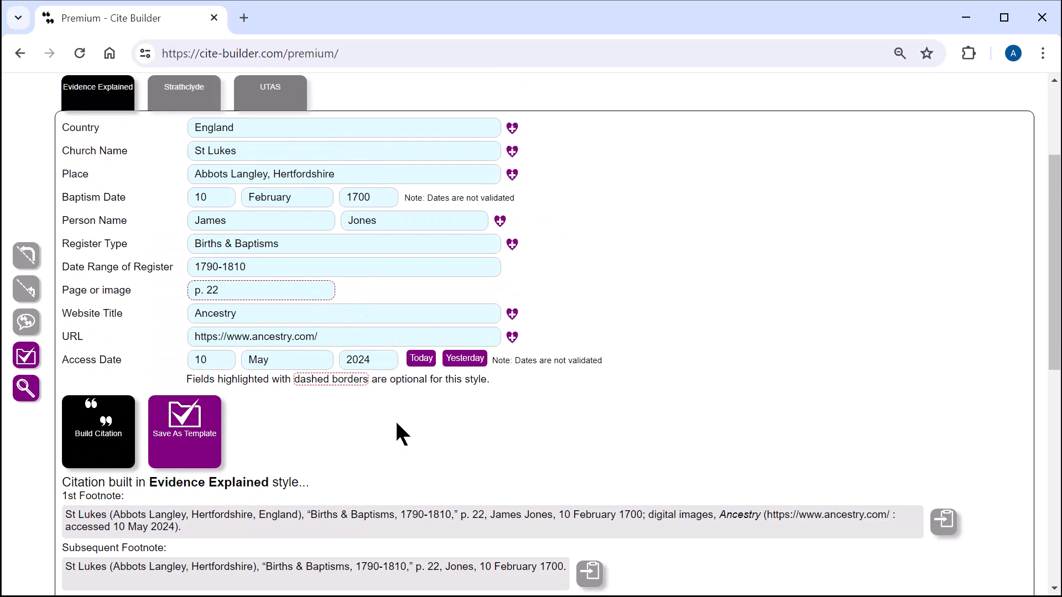
pyautogui.scroll(3, 21, 257)
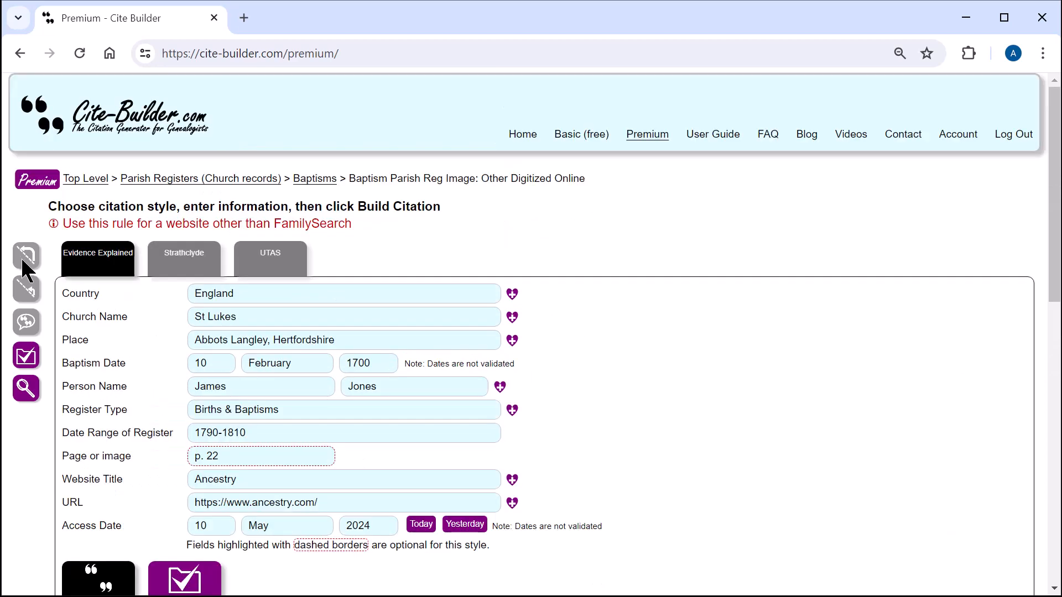
pyautogui.click(22, 259)
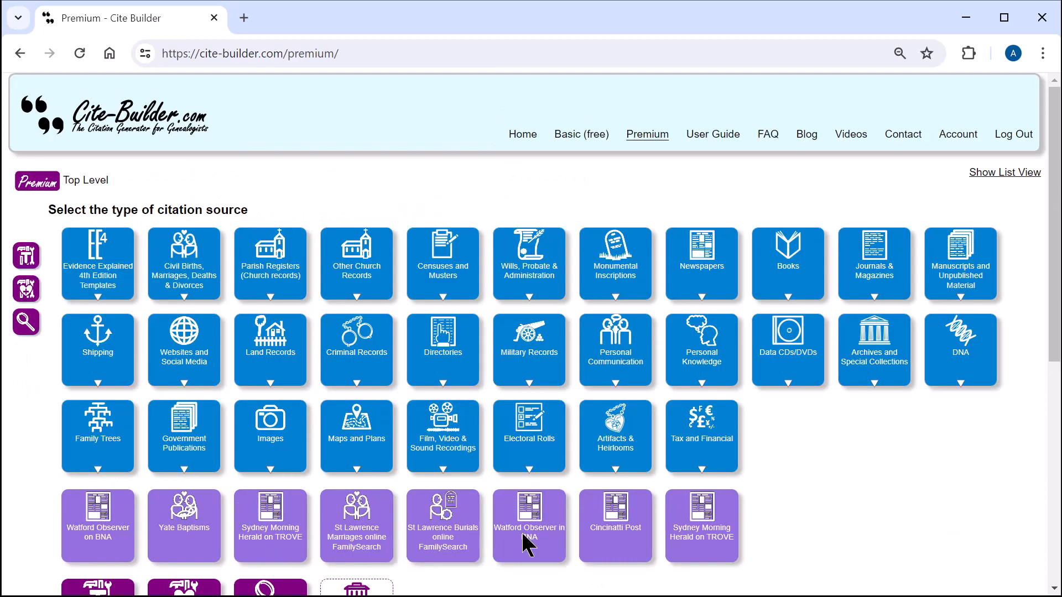
# - Open the St Lawrence Marriages online FamilySearch personal template and compare its fields in the Evidence Explained, Strathclyde and UTAS styles
pyautogui.click(370, 524)
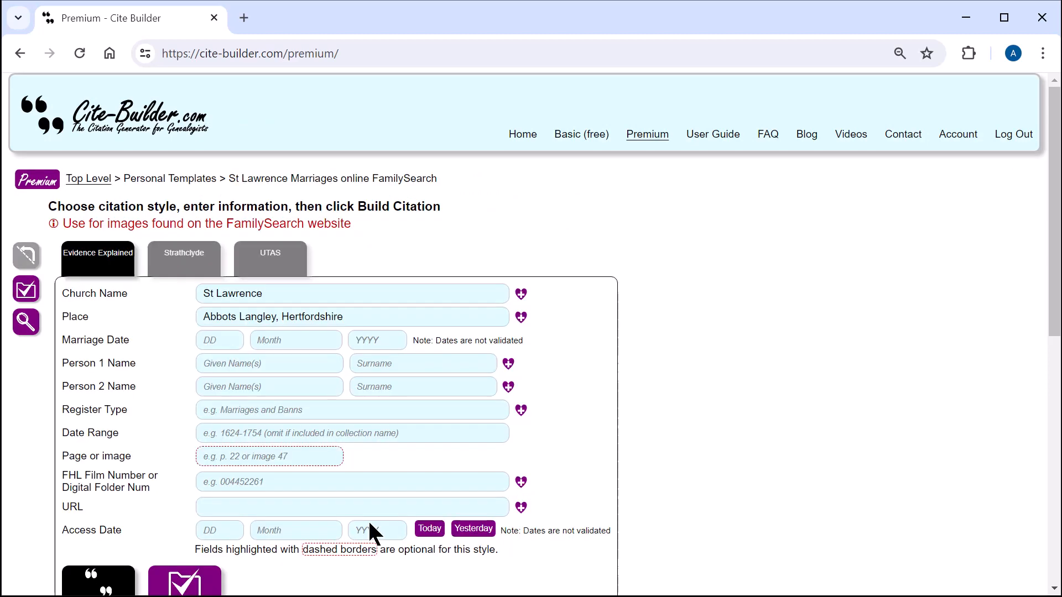
pyautogui.scroll(-3, 639, 355)
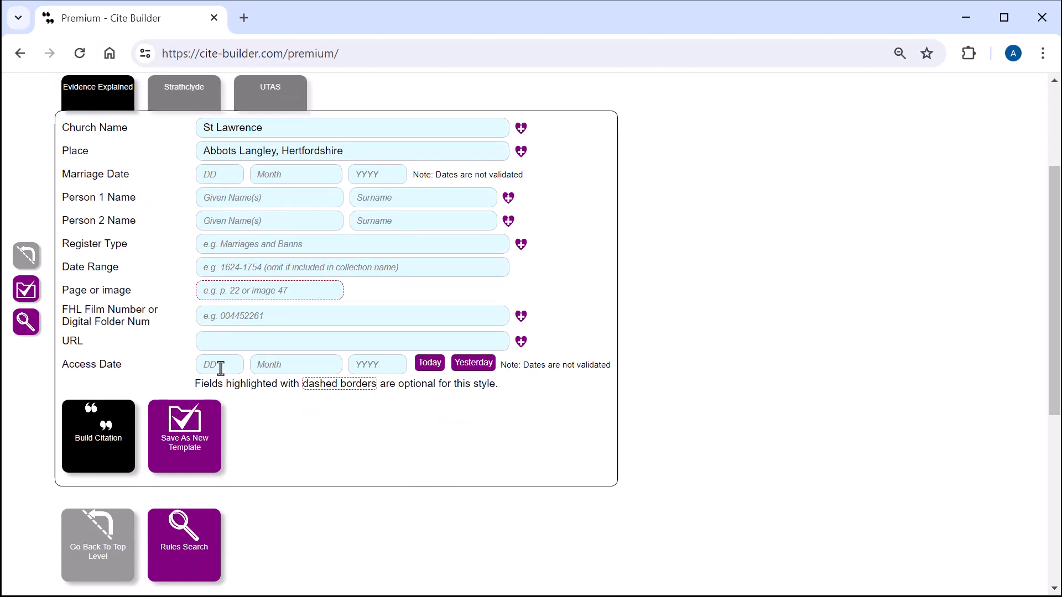
pyautogui.scroll(2, 220, 368)
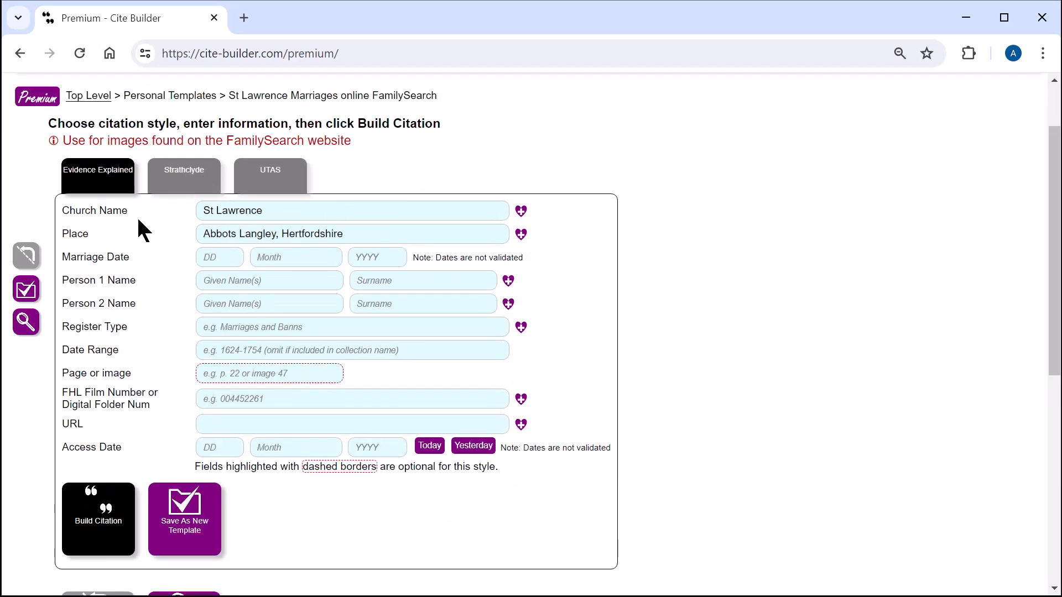
pyautogui.click(160, 180)
pyautogui.click(253, 182)
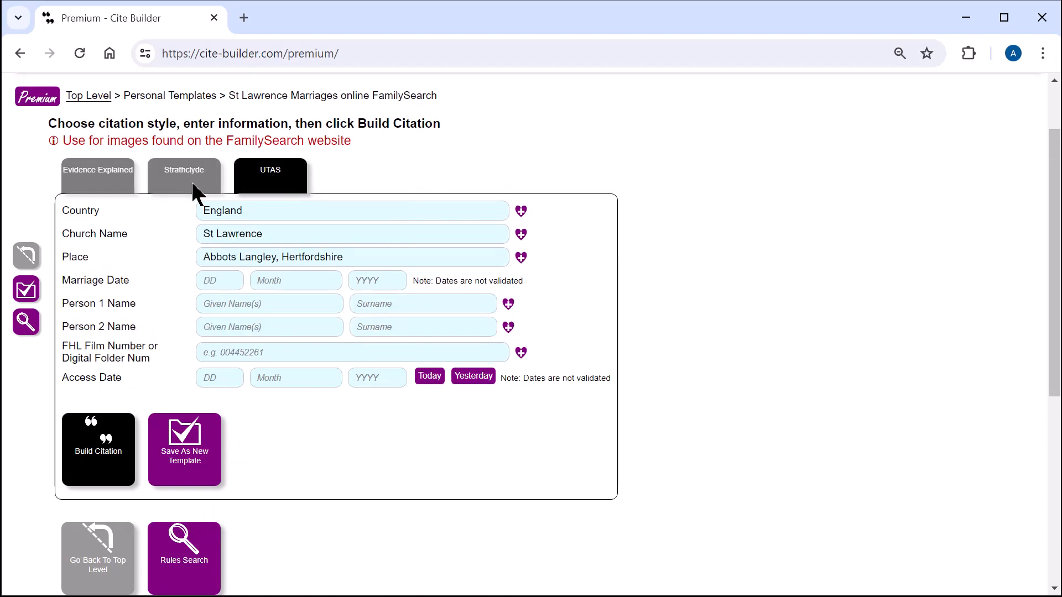
pyautogui.click(192, 182)
pyautogui.click(97, 179)
pyautogui.click(178, 182)
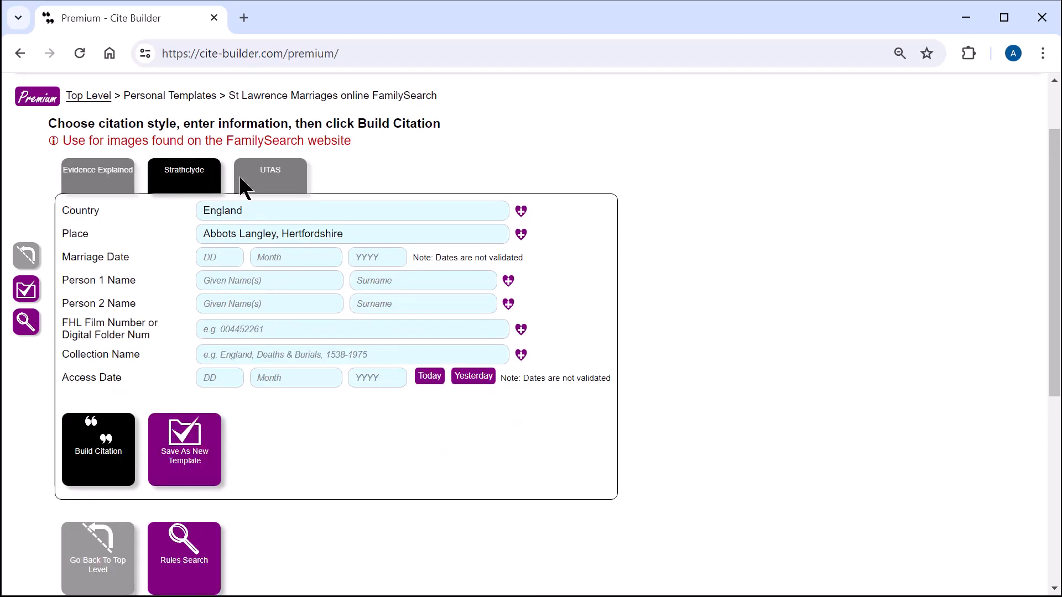
pyautogui.click(245, 181)
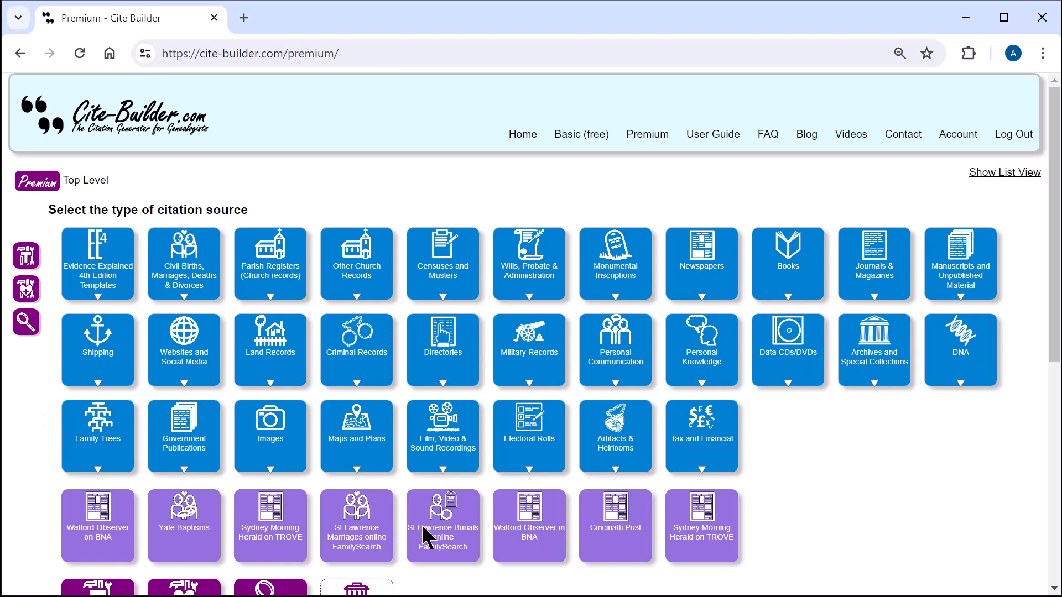
# - Review the personal templates, the management tools and the template deletion area on the top level of citation sources
pyautogui.scroll(-1, 182, 528)
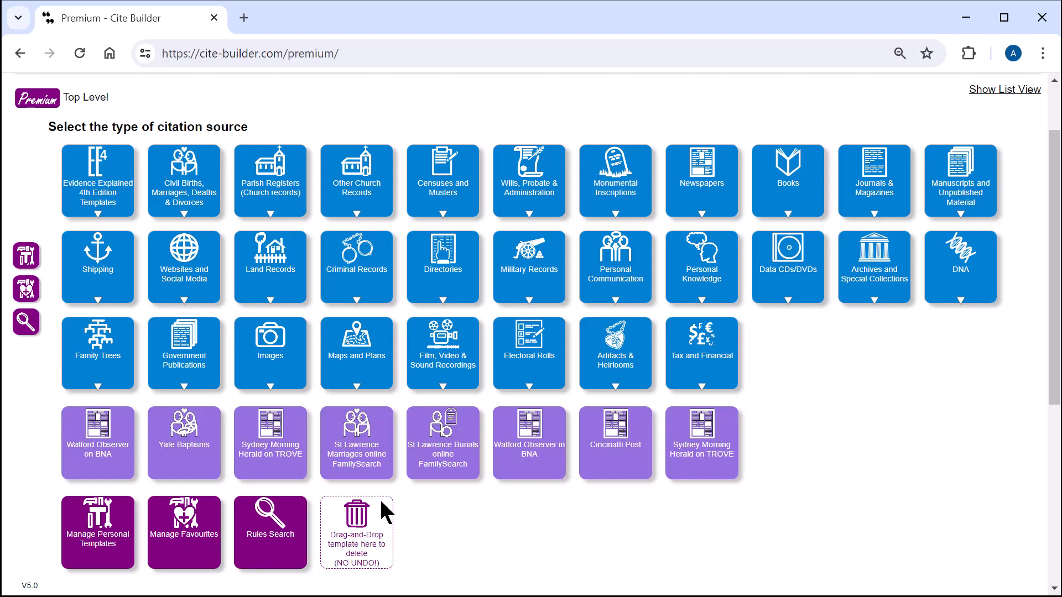
pyautogui.scroll(-3, 533, 466)
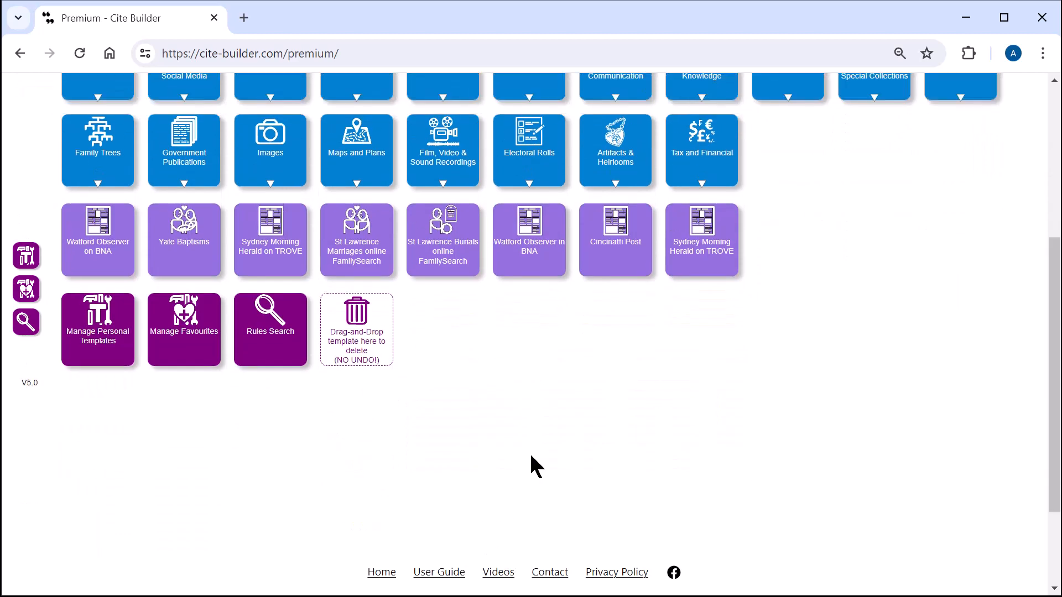
pyautogui.scroll(5, 533, 459)
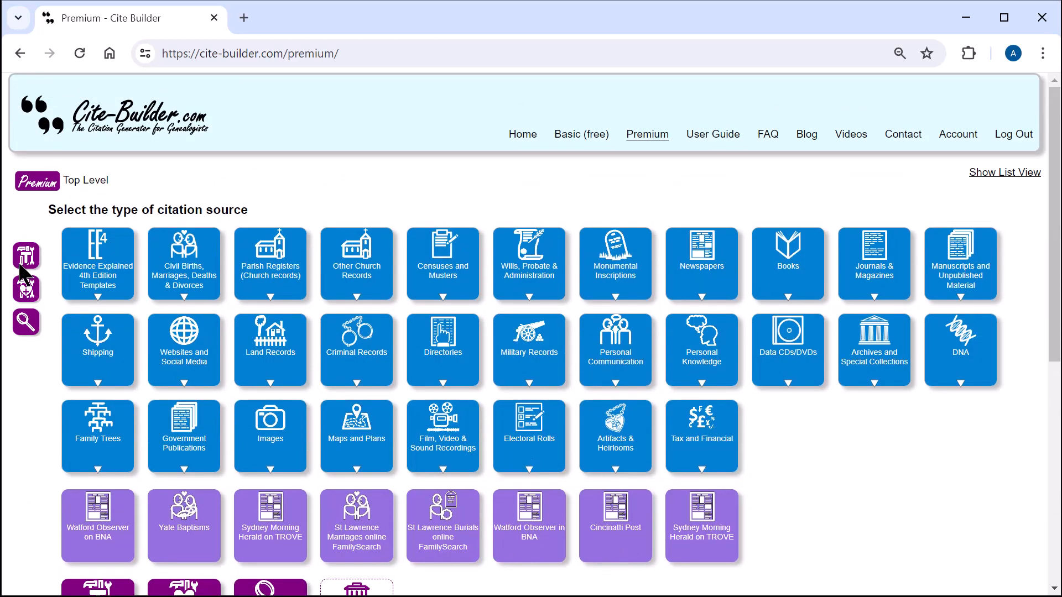
pyautogui.scroll(-1, 172, 464)
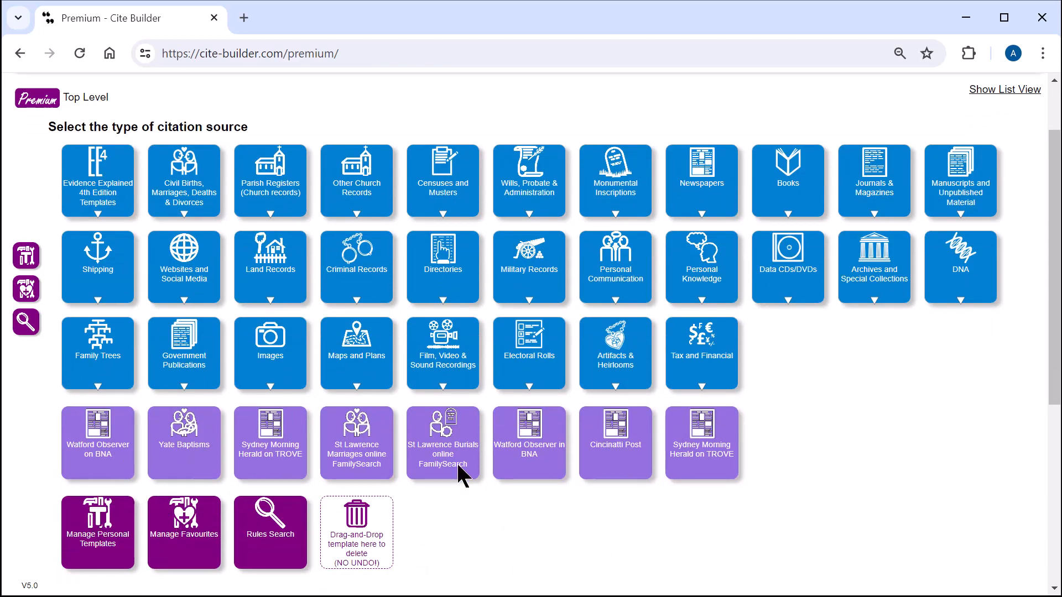
# - Open the Burial Parish Reg Image: Other Digitized Online rule under the burials of Parish Registers (Church records)
pyautogui.scroll(1, 273, 260)
pyautogui.click(273, 263)
pyautogui.click(274, 264)
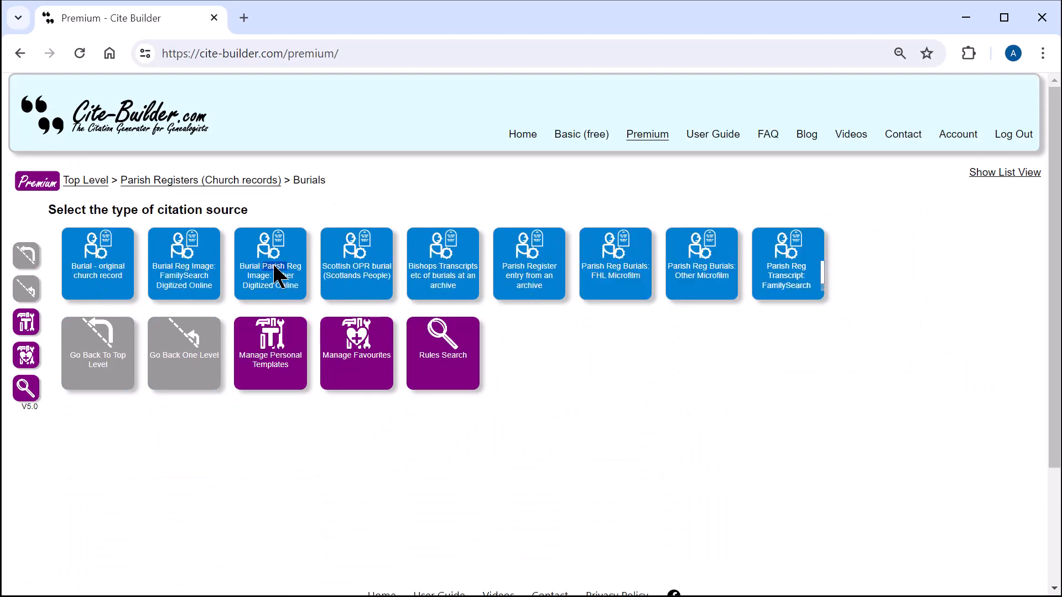
pyautogui.click(274, 265)
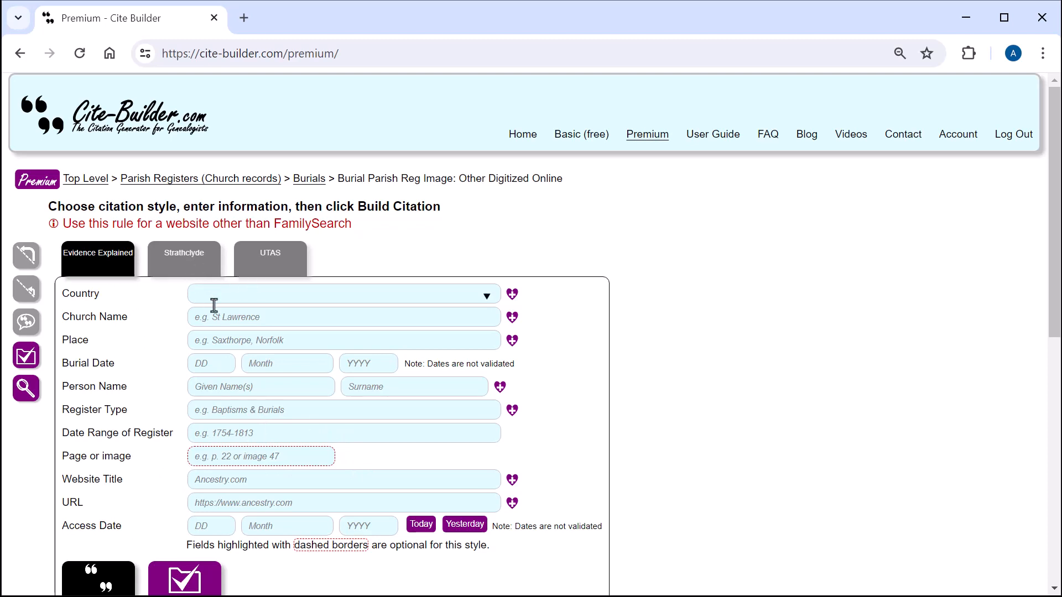
# - Compare the fields of the burial image rule across the Evidence Explained, Strathclyde and UTAS styles
pyautogui.click(195, 276)
pyautogui.click(268, 270)
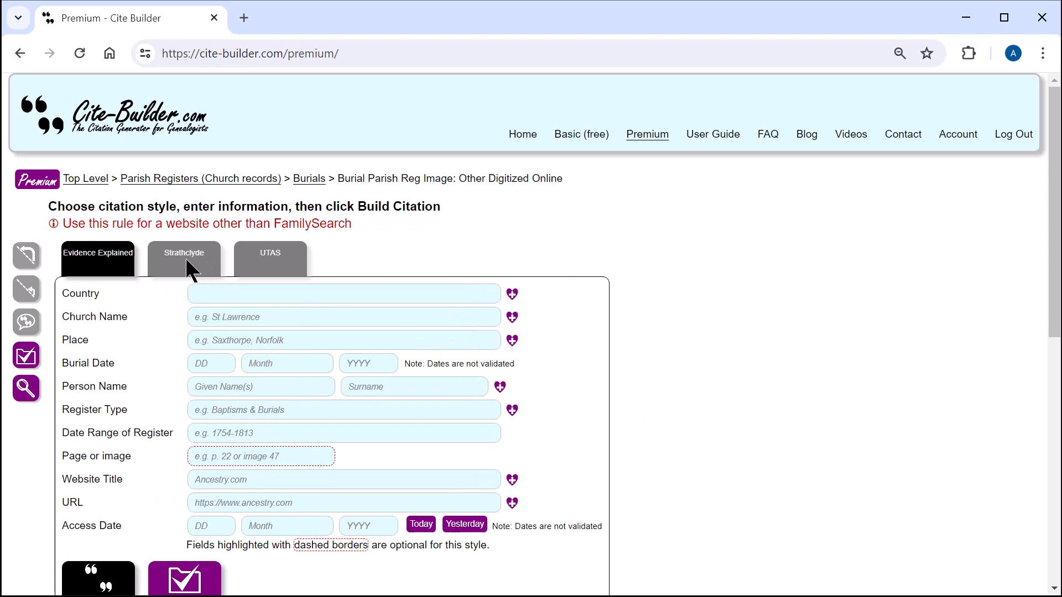
pyautogui.click(185, 257)
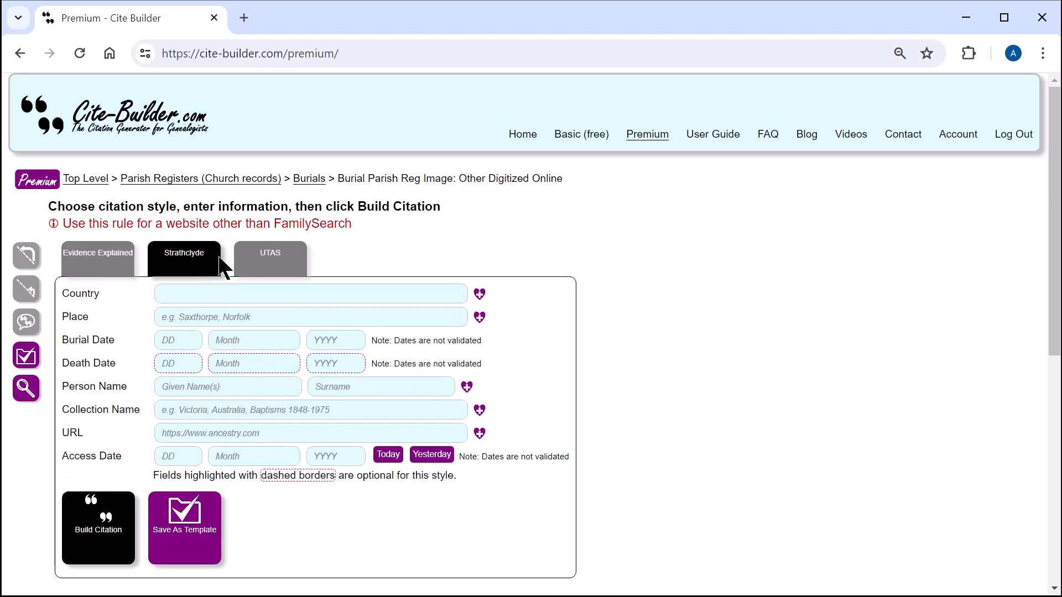
pyautogui.click(245, 255)
pyautogui.click(205, 271)
pyautogui.click(111, 252)
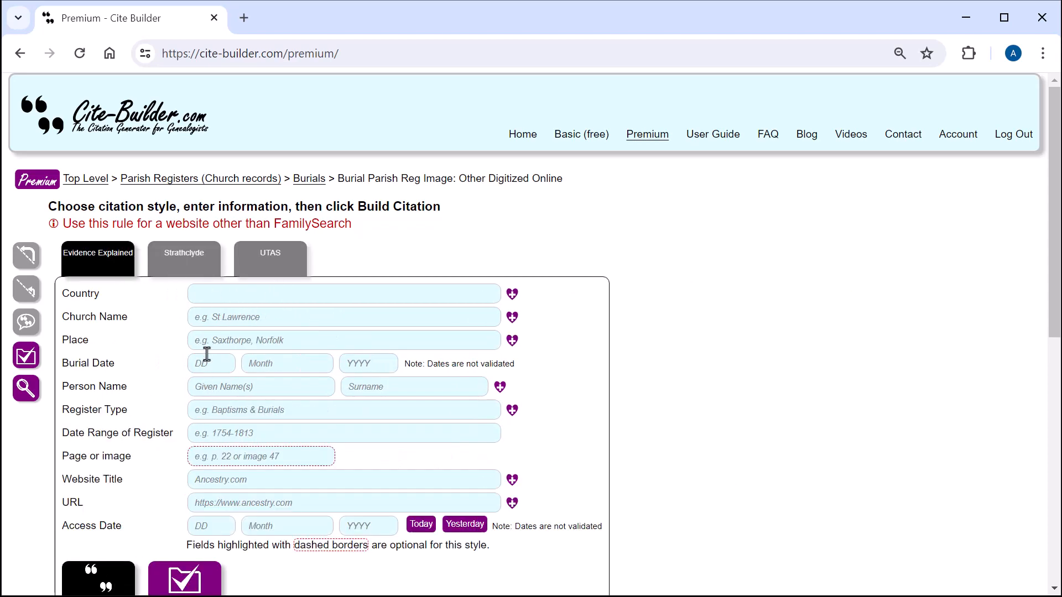
pyautogui.click(182, 258)
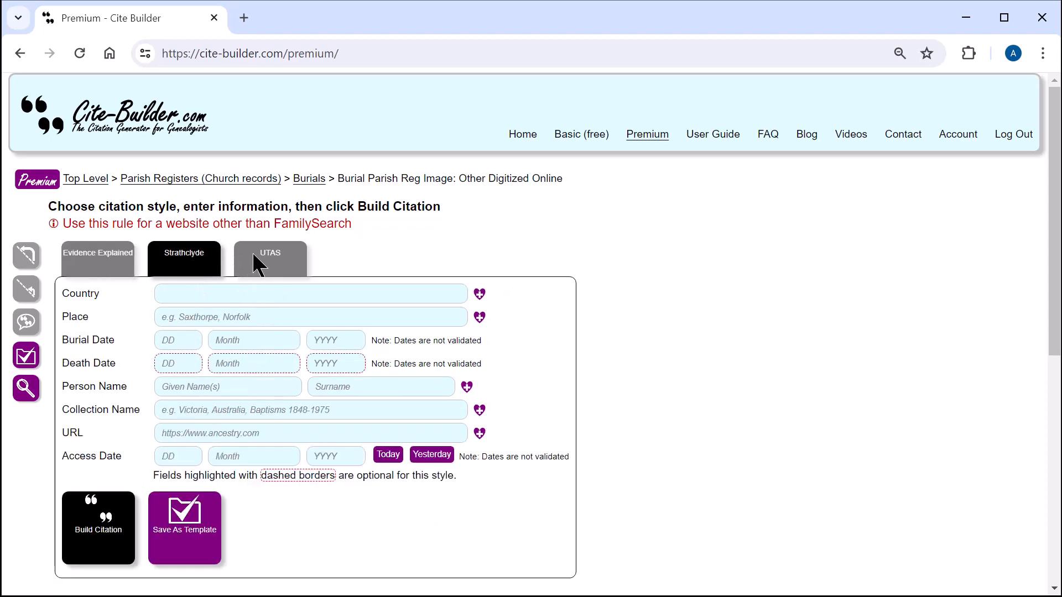
pyautogui.click(261, 263)
pyautogui.click(104, 256)
pyautogui.click(271, 257)
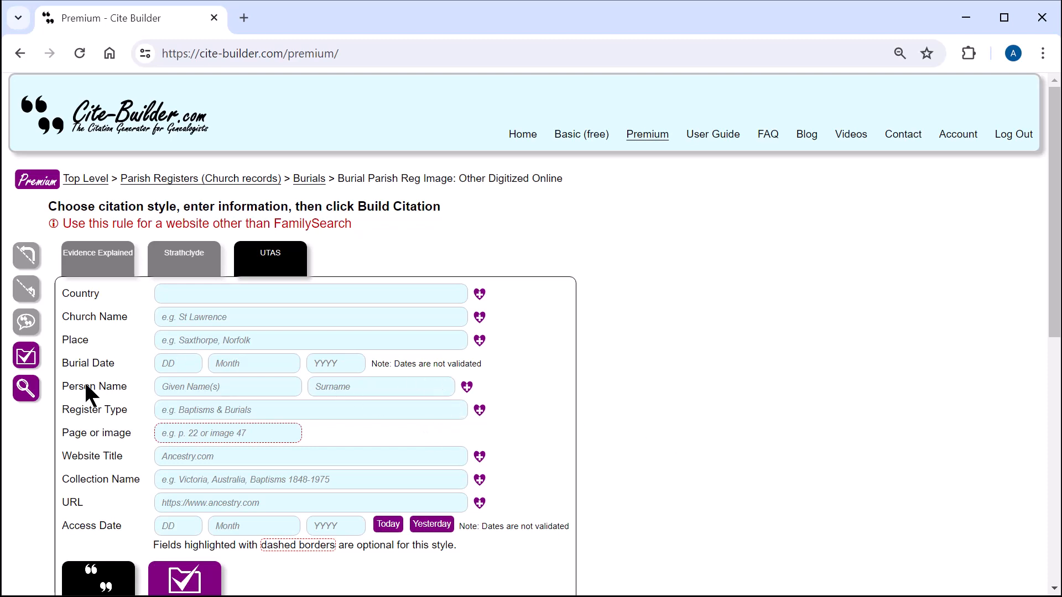
# - Open the comment form for the burial image rule and return to the Premium page
pyautogui.click(26, 321)
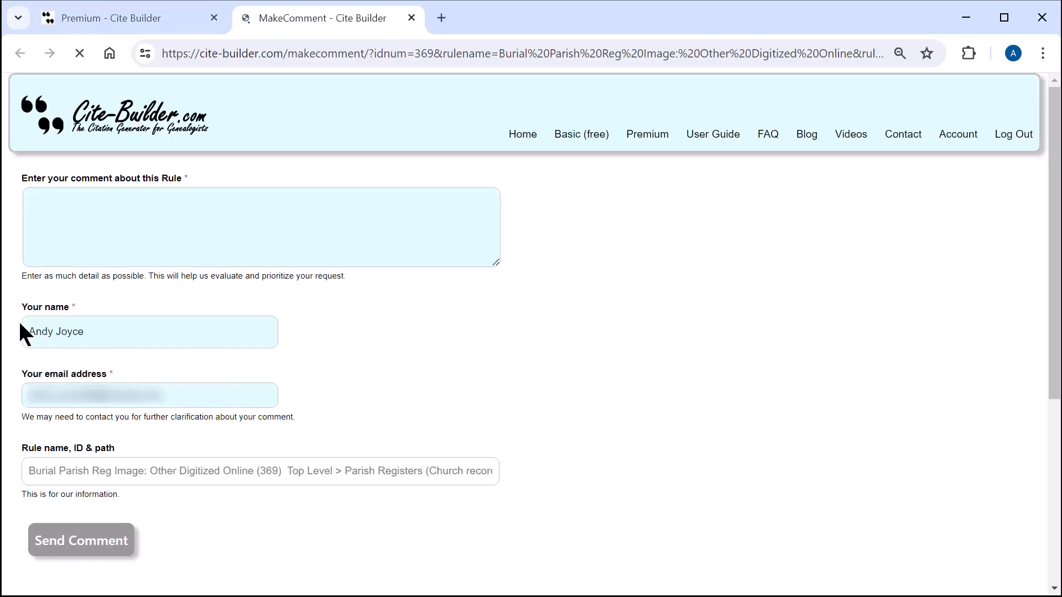
pyautogui.click(125, 18)
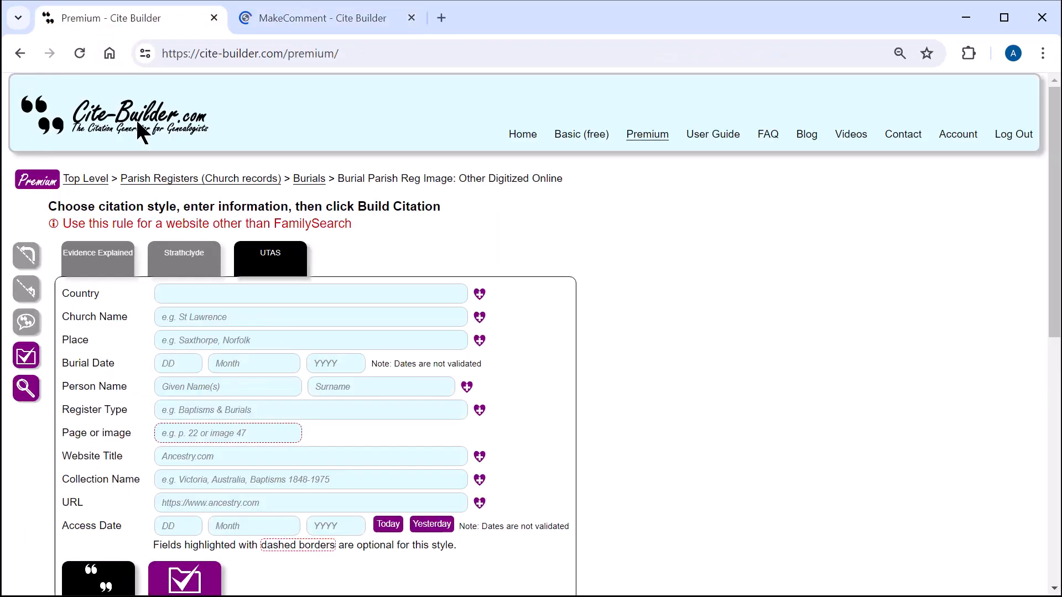
# - View the site's Contact page, and finish on the Home page
pyautogui.click(902, 134)
pyautogui.hotkey('alt', 'Left')
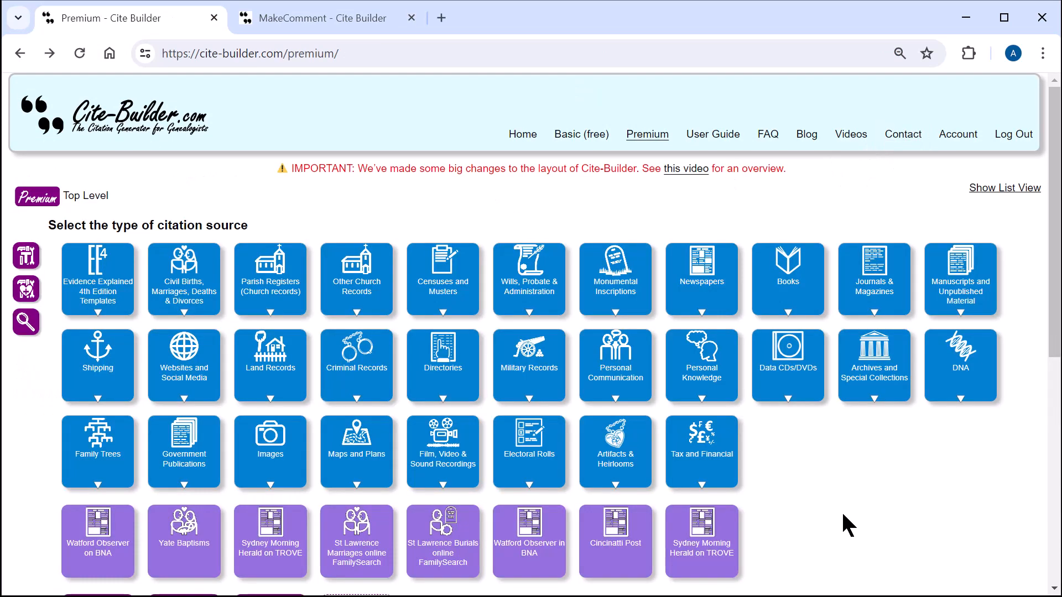
pyautogui.click(520, 139)
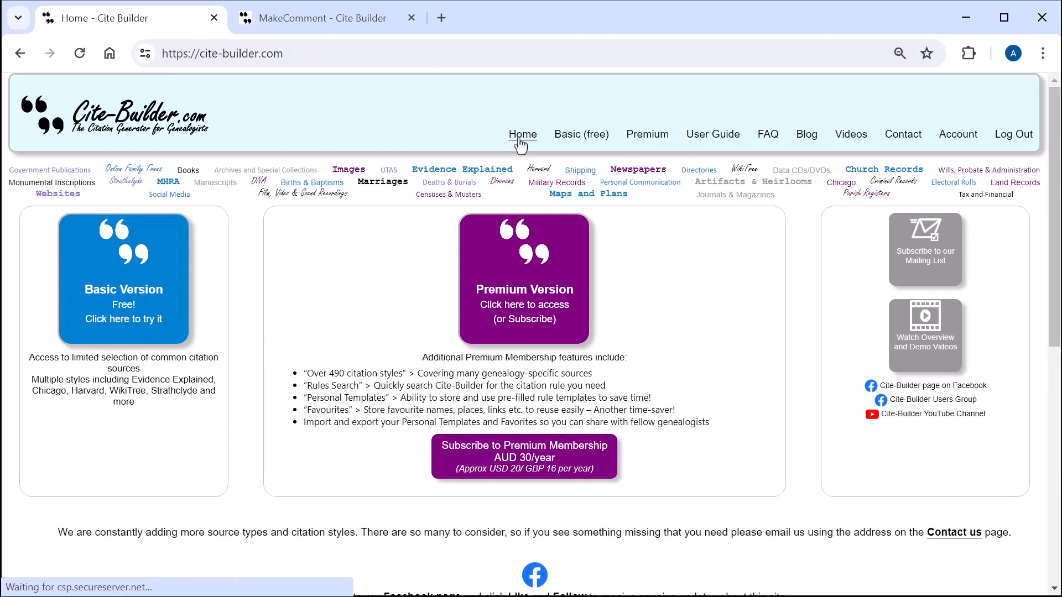